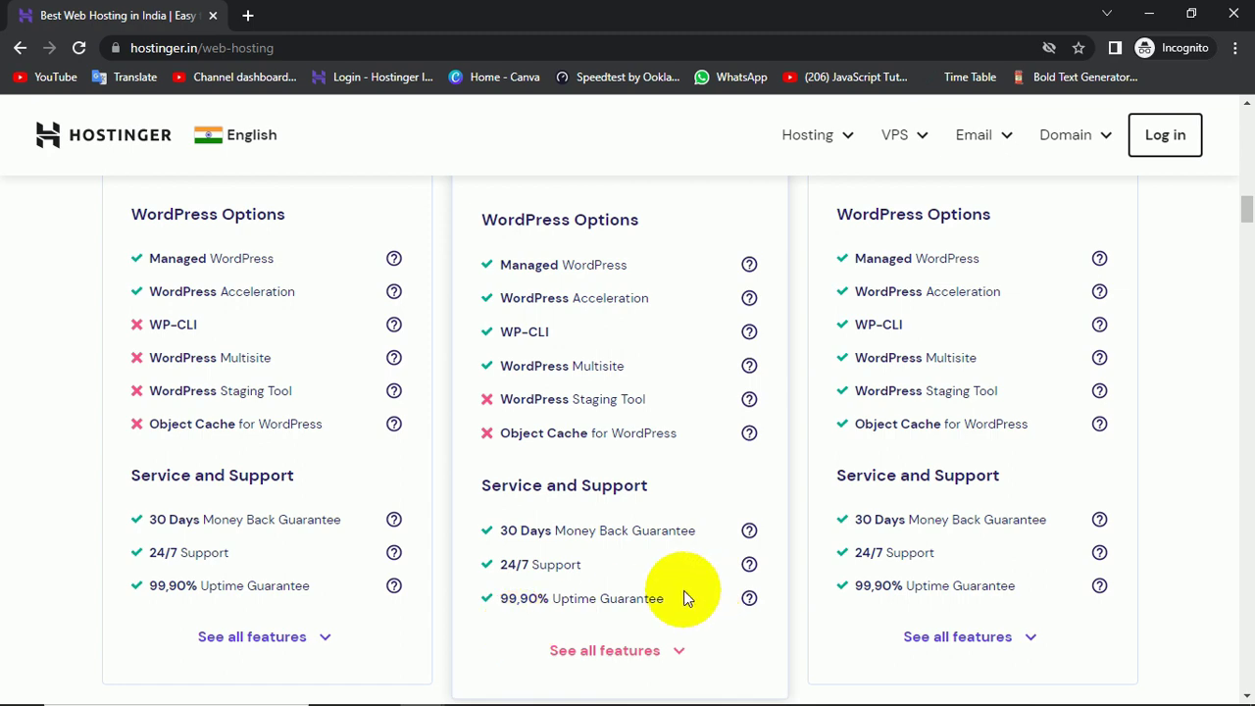
# - Compare the web hosting plans and add the Premium Web Hosting plan to the cart
pyautogui.scroll(10, 683, 590)
pyautogui.scroll(-3, 735, 454)
pyautogui.scroll(3, 737, 461)
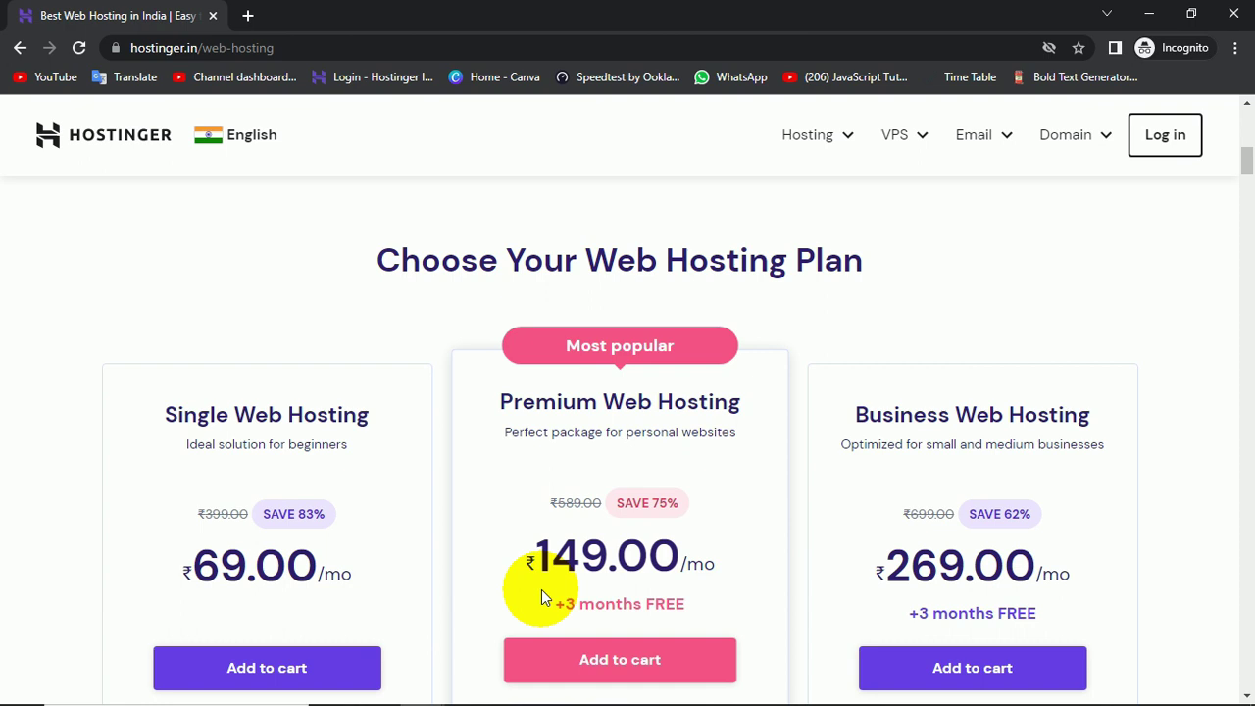
pyautogui.scroll(-1, 541, 589)
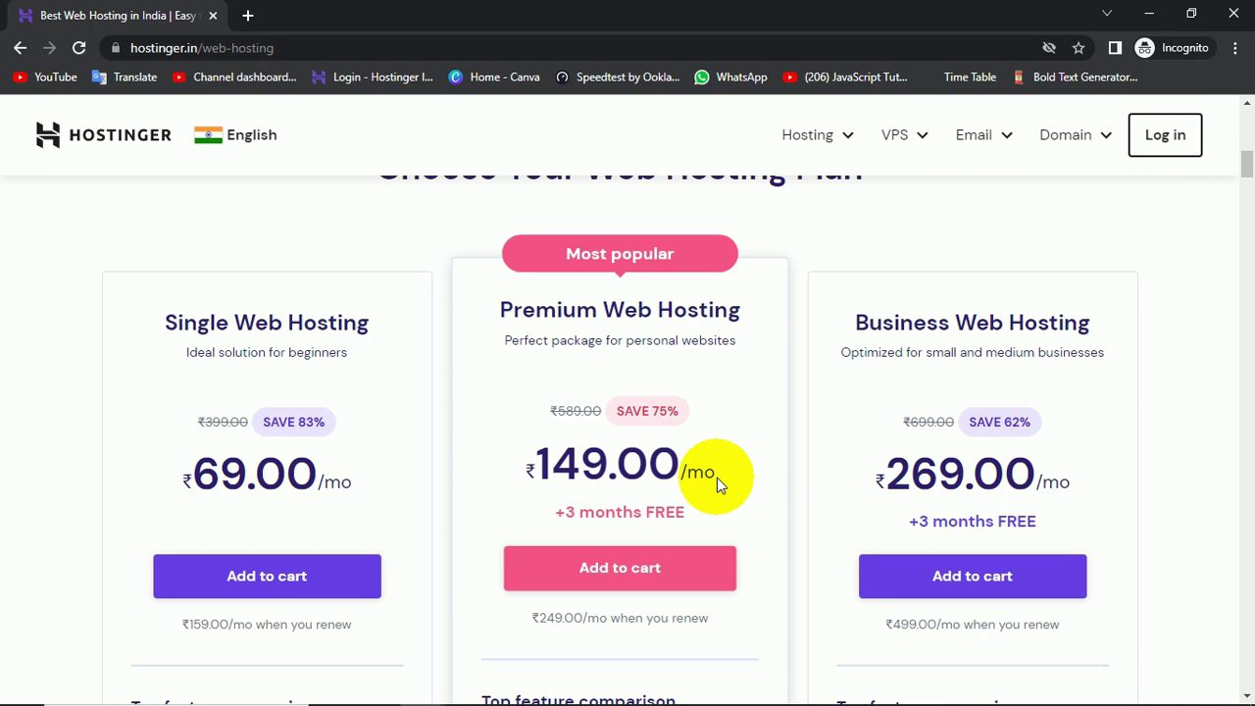
pyautogui.click(628, 581)
# - Examine the cart's billing periods, payment options and the order summary for the 48-month plan
pyautogui.scroll(-2, 1197, 450)
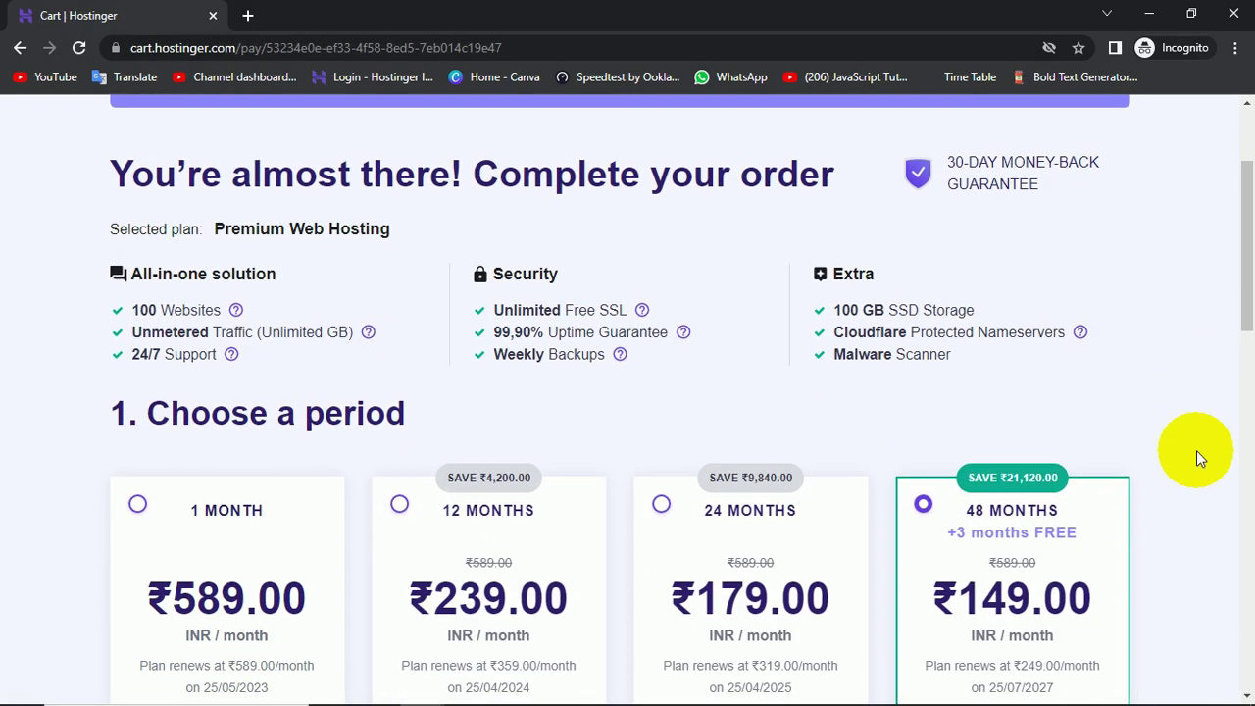
pyautogui.scroll(-2, 1196, 450)
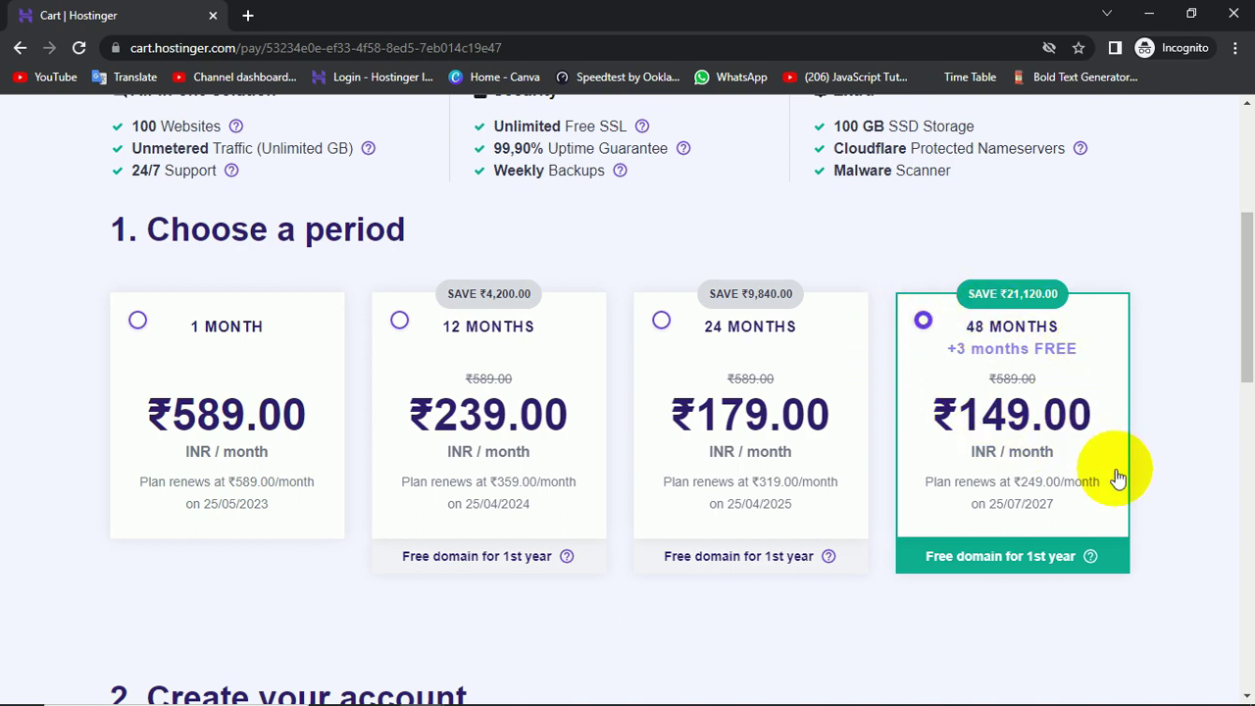
pyautogui.scroll(-4, 1123, 491)
pyautogui.scroll(-4, 1123, 490)
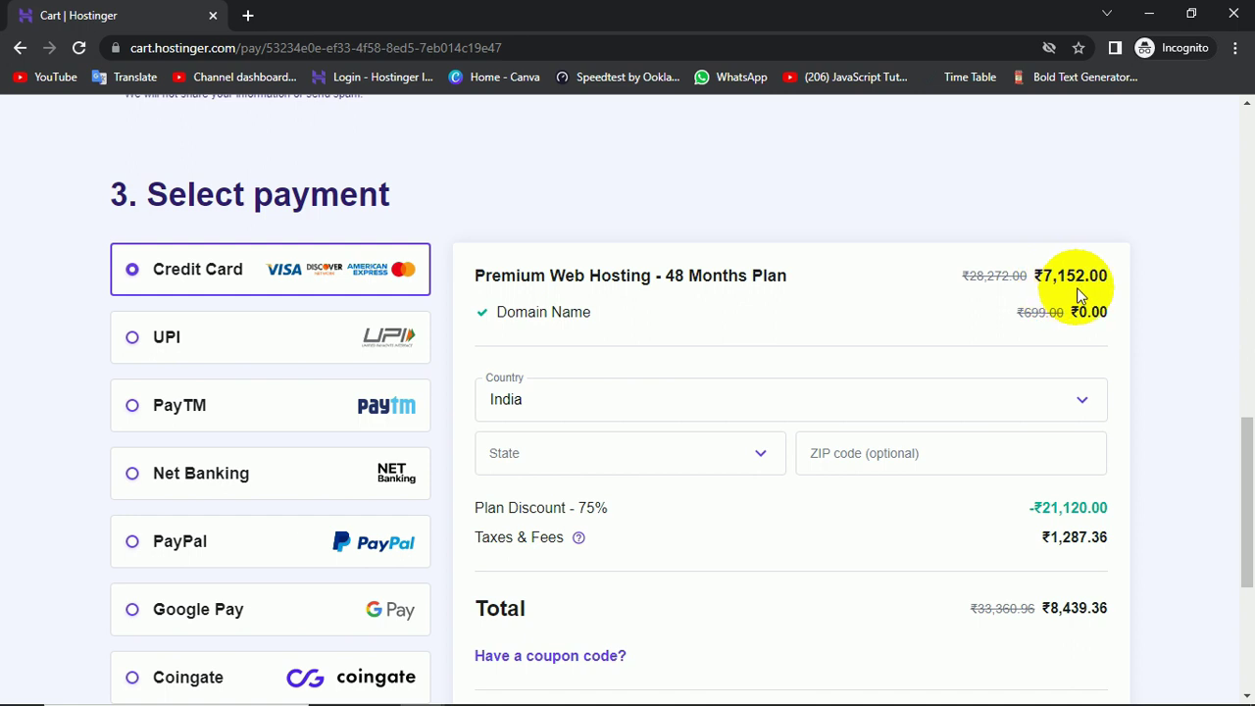
pyautogui.scroll(-1, 1055, 290)
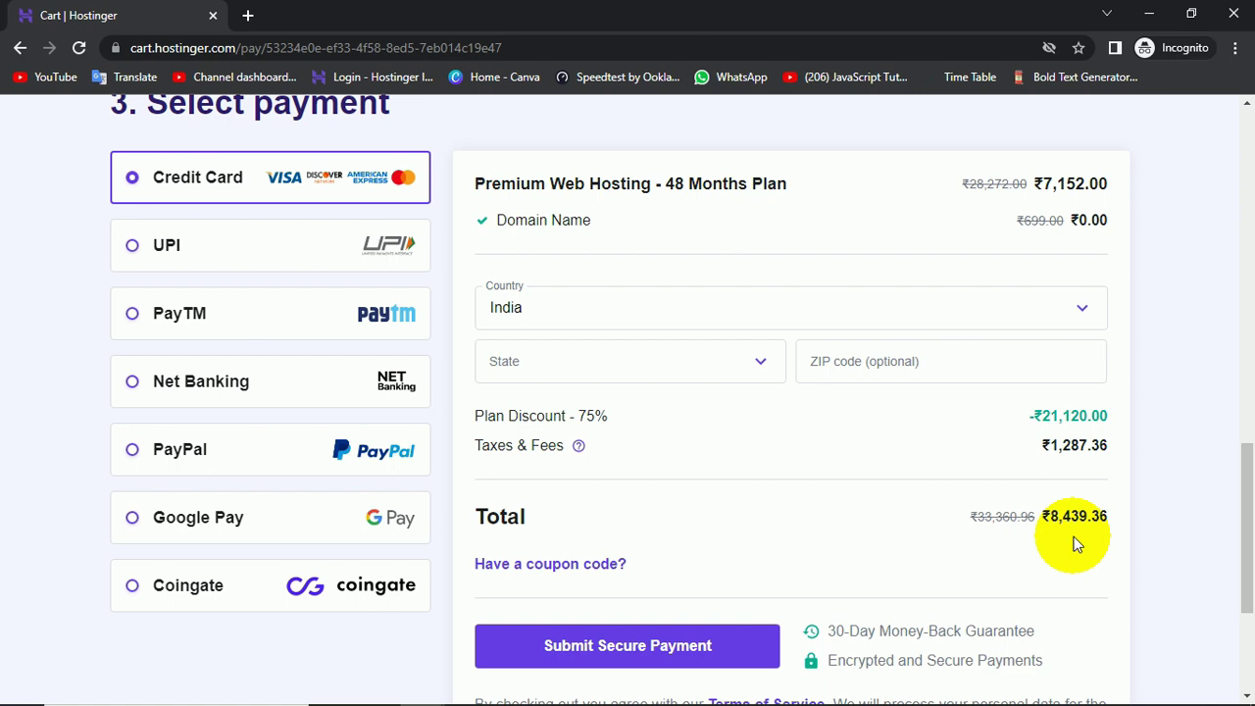
pyautogui.scroll(1, 1041, 473)
pyautogui.scroll(-2, 1020, 490)
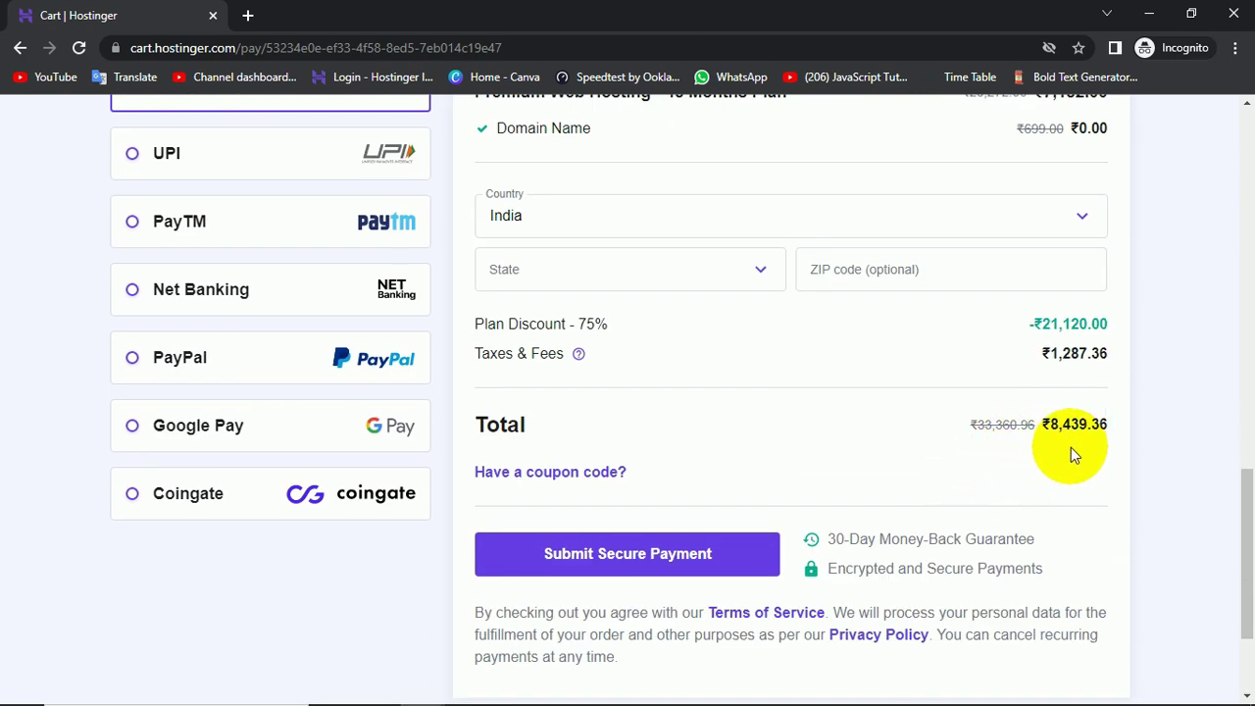
pyautogui.scroll(10, 1072, 453)
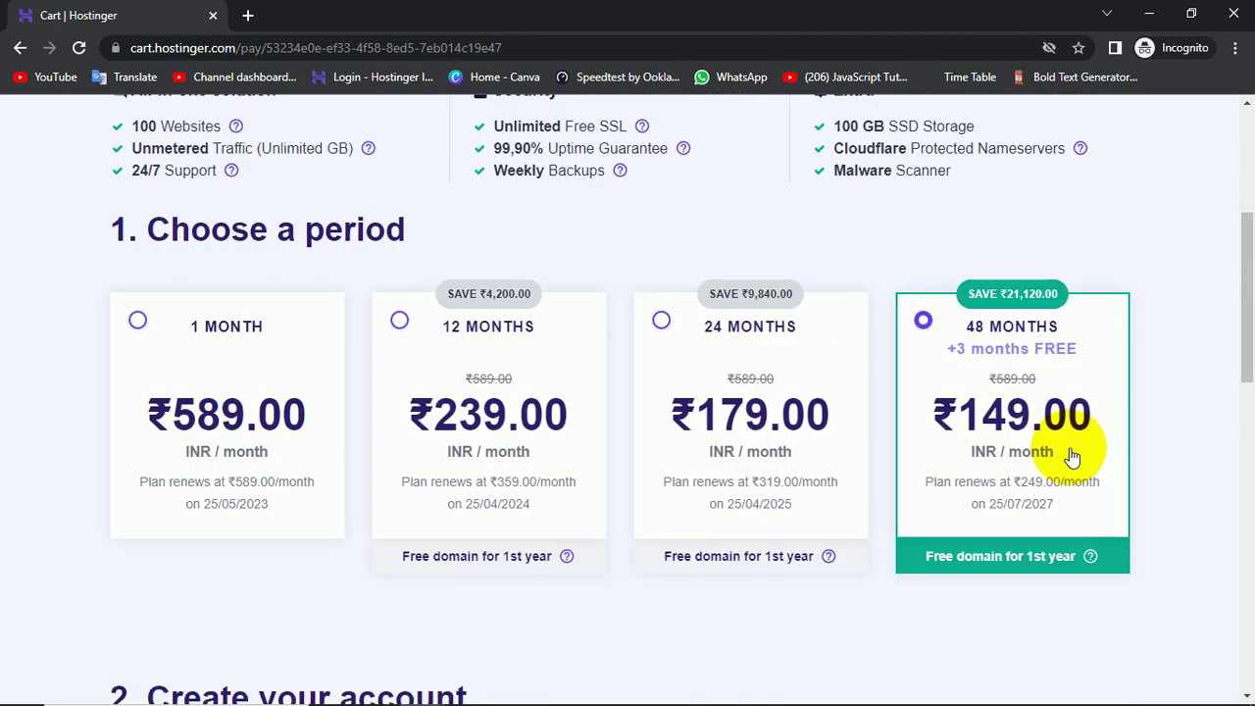
# - Choose the 24-month billing period and check its order total in the payment section
pyautogui.click(664, 324)
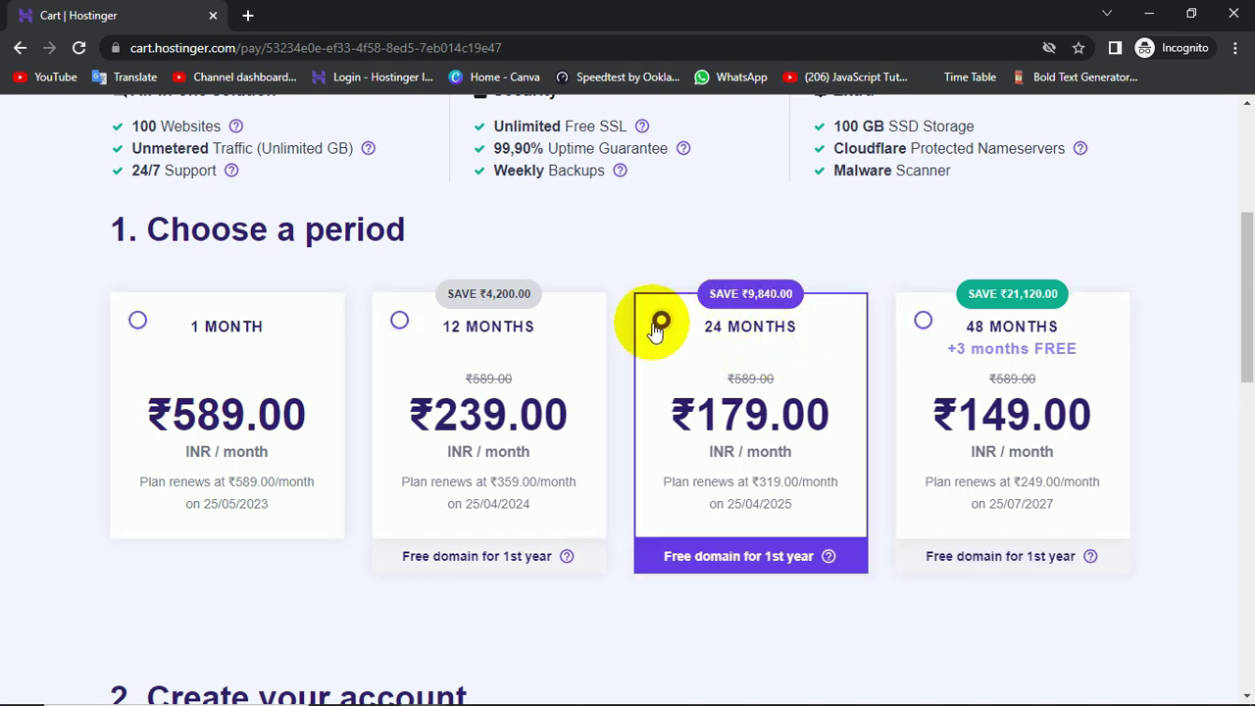
pyautogui.scroll(-8, 784, 462)
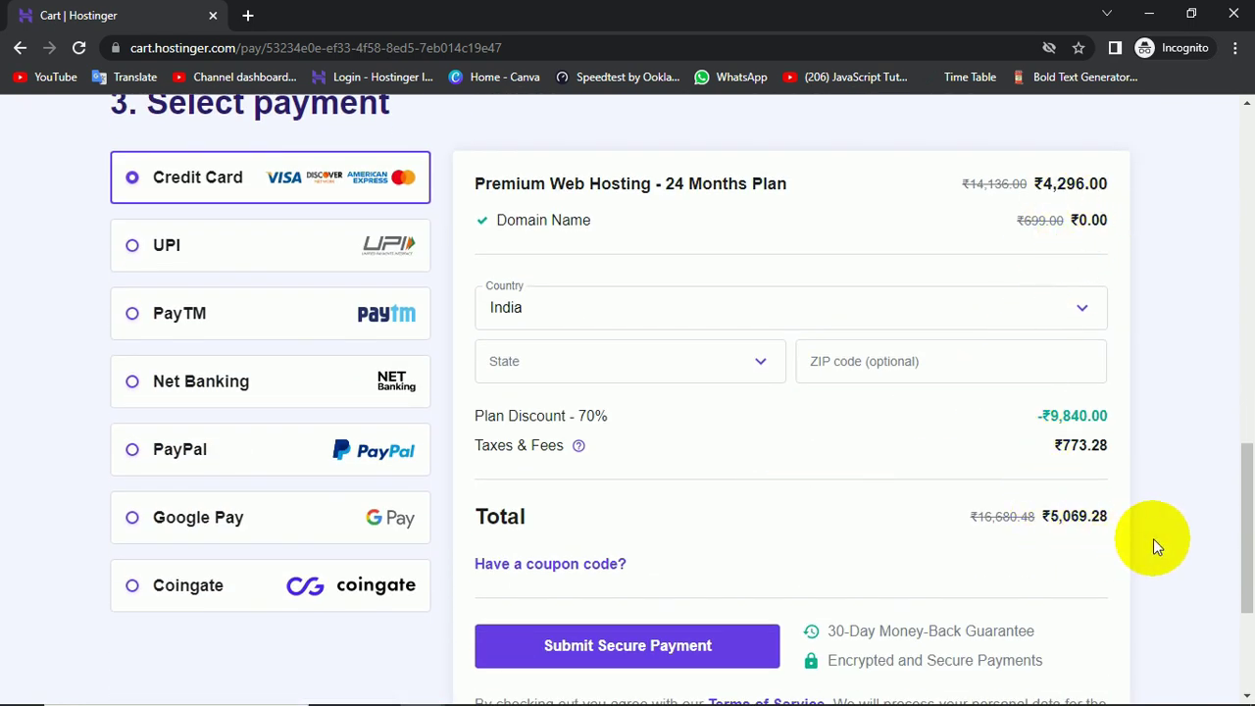
pyautogui.scroll(8, 1154, 539)
pyautogui.scroll(1, 1154, 539)
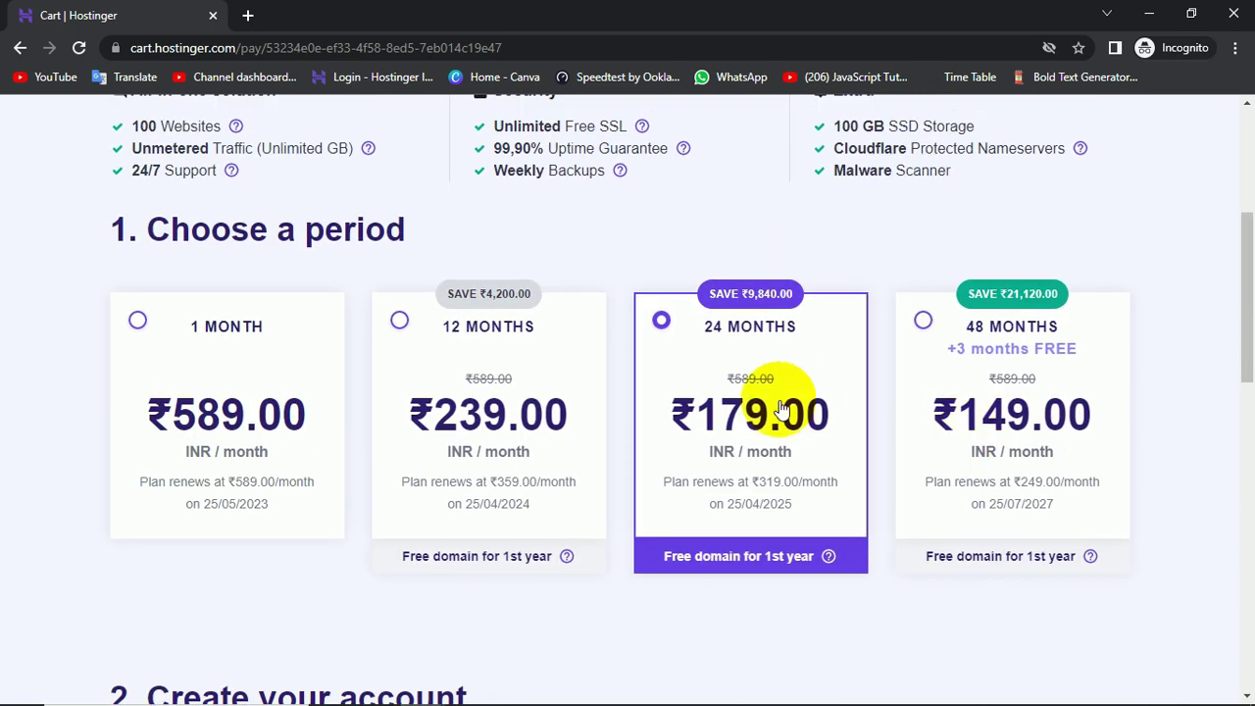
# - Choose the 12-month billing period and check its order total in the payment section
pyautogui.click(502, 334)
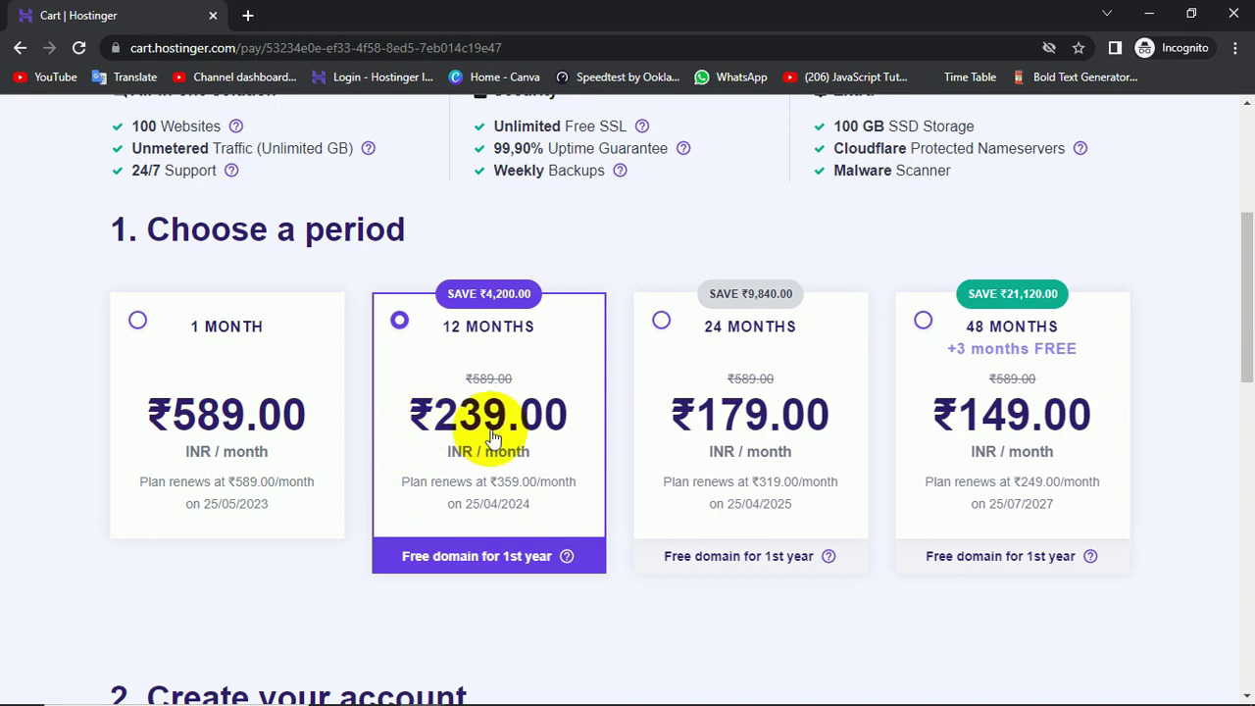
pyautogui.scroll(-1, 822, 567)
pyautogui.scroll(-7, 822, 567)
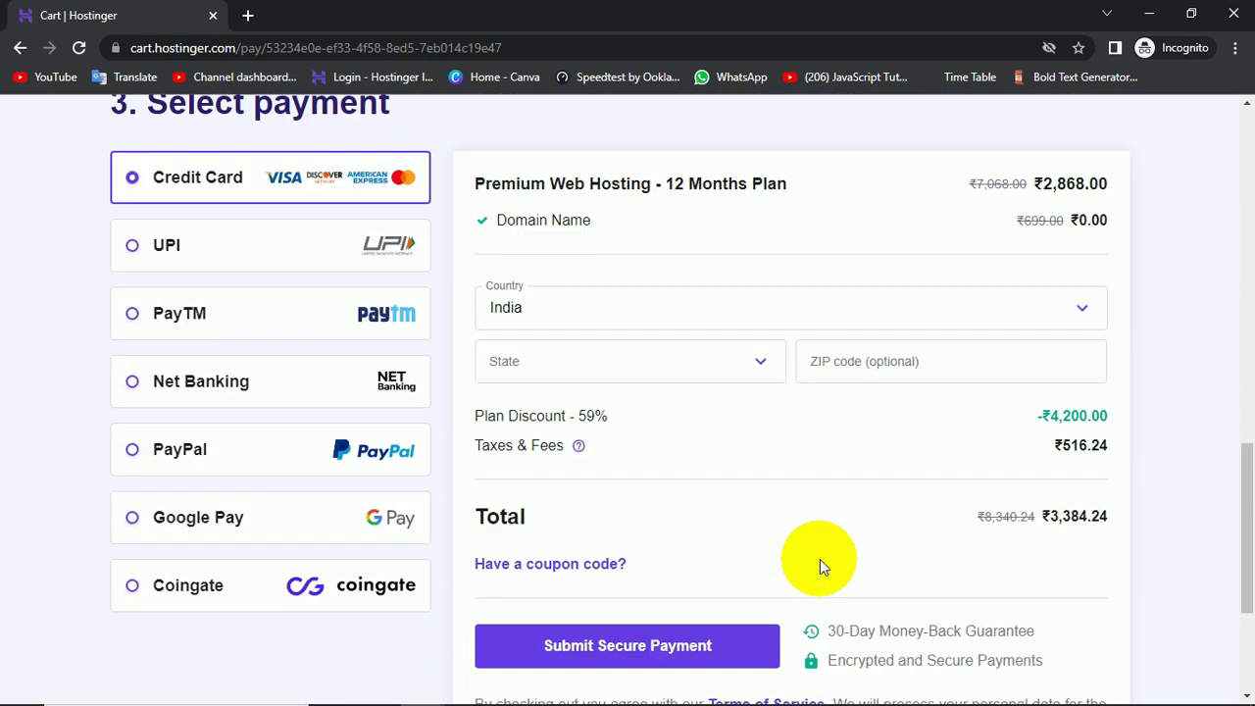
pyautogui.scroll(1, 822, 566)
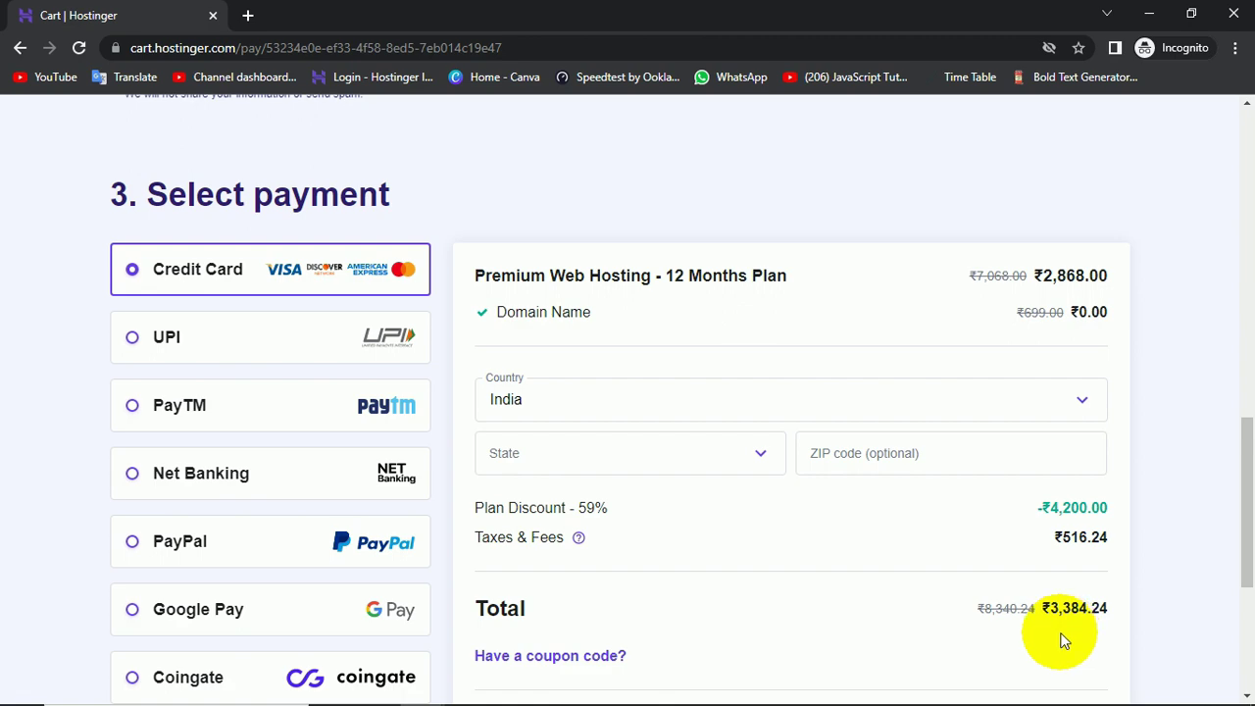
pyautogui.scroll(8, 876, 409)
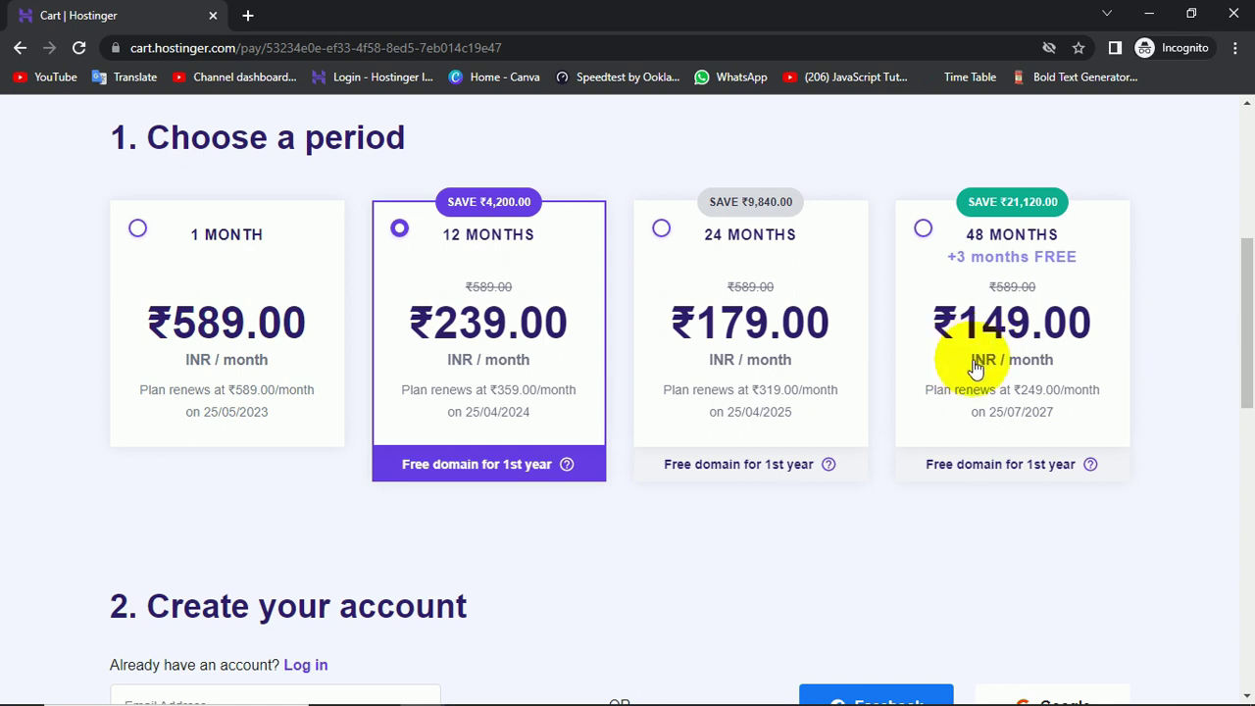
# - Apply the coupon code MICROSOLUTION to the 12-month hosting order
pyautogui.scroll(-10, 1128, 391)
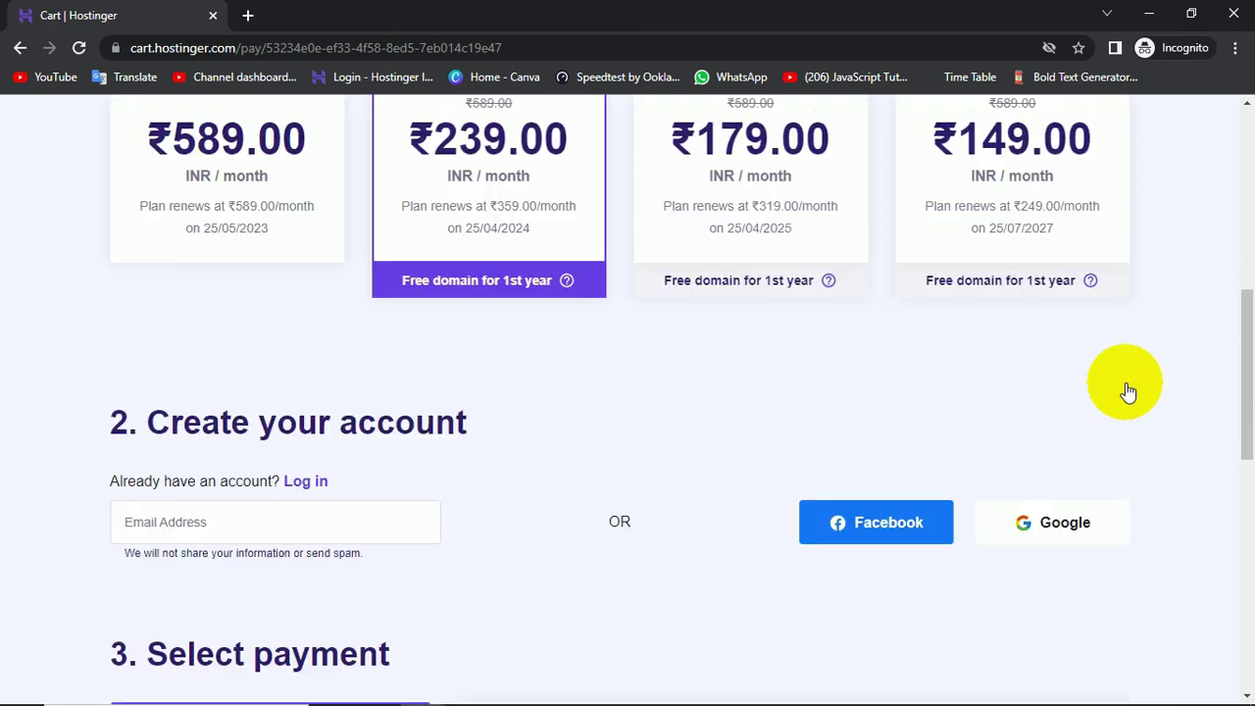
pyautogui.scroll(3, 1128, 391)
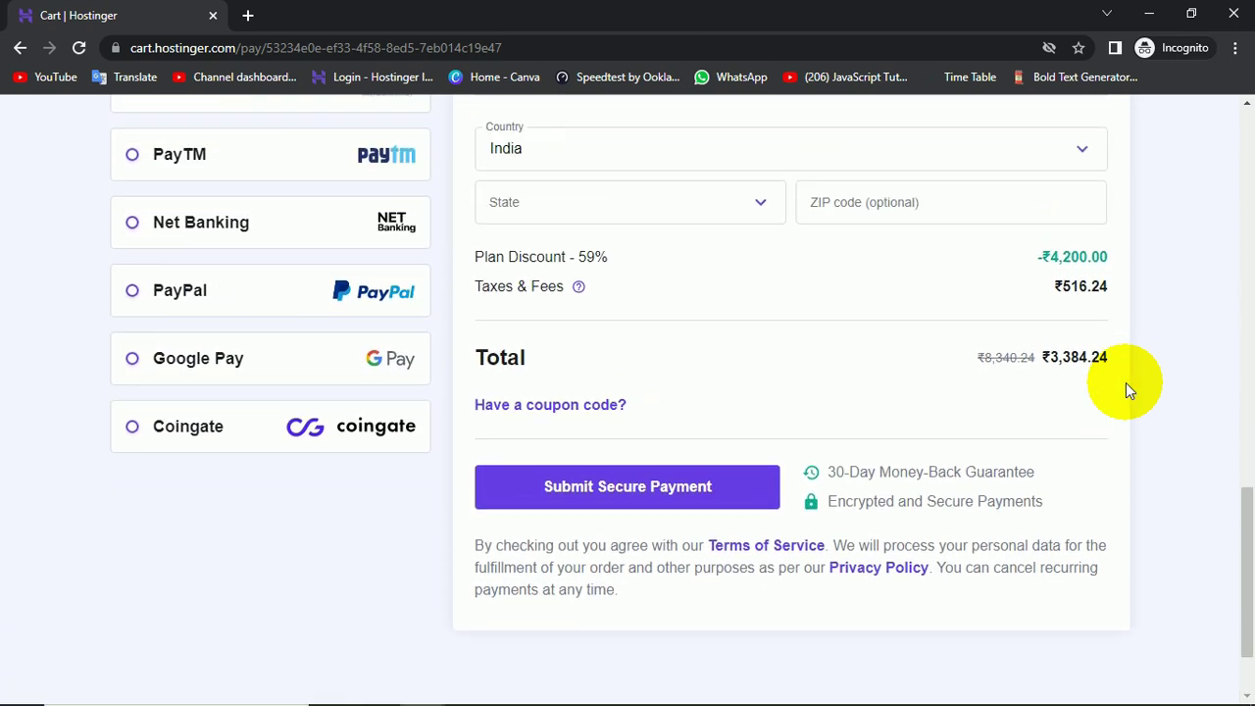
pyautogui.scroll(-2, 1128, 390)
pyautogui.scroll(1, 1128, 391)
pyautogui.scroll(2, 872, 348)
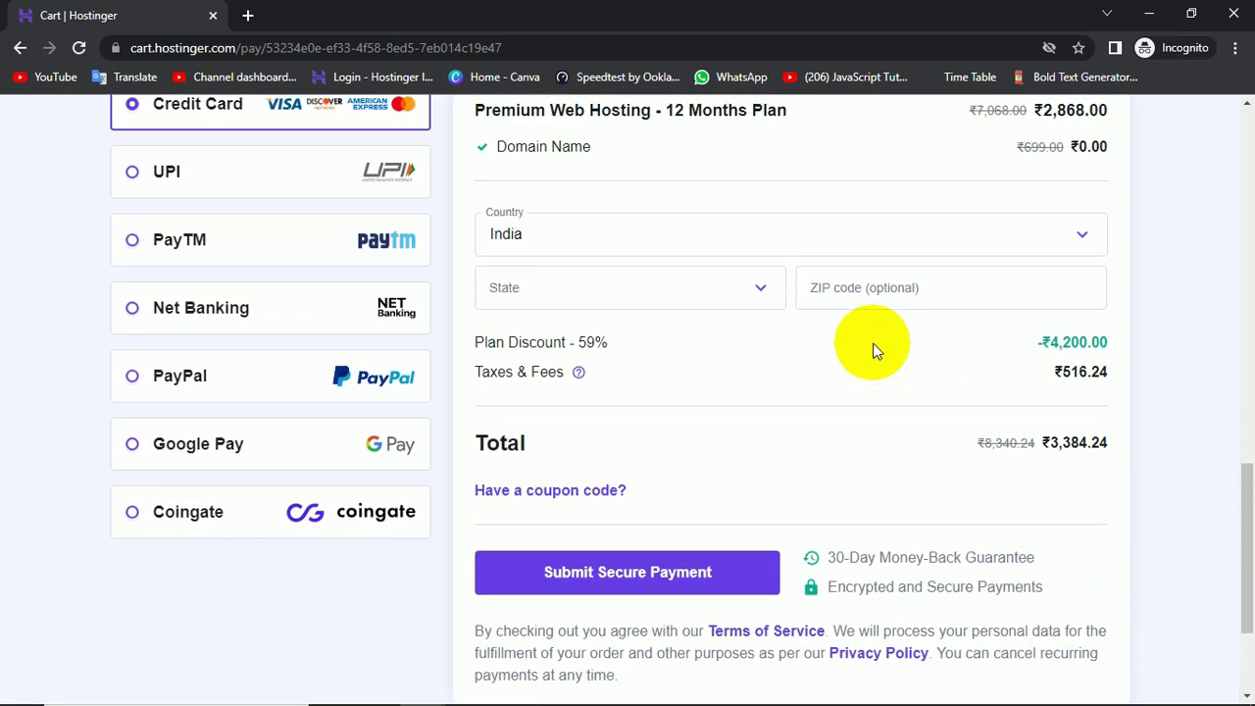
pyautogui.scroll(-3, 872, 347)
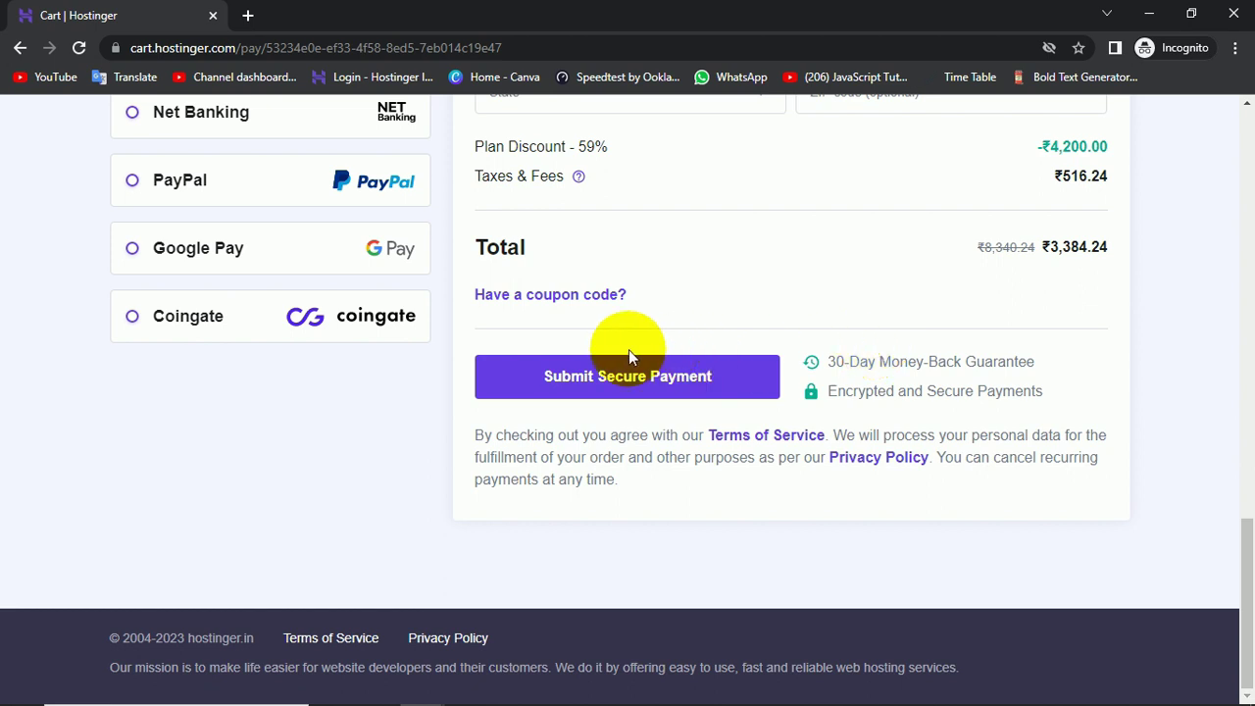
pyautogui.click(577, 298)
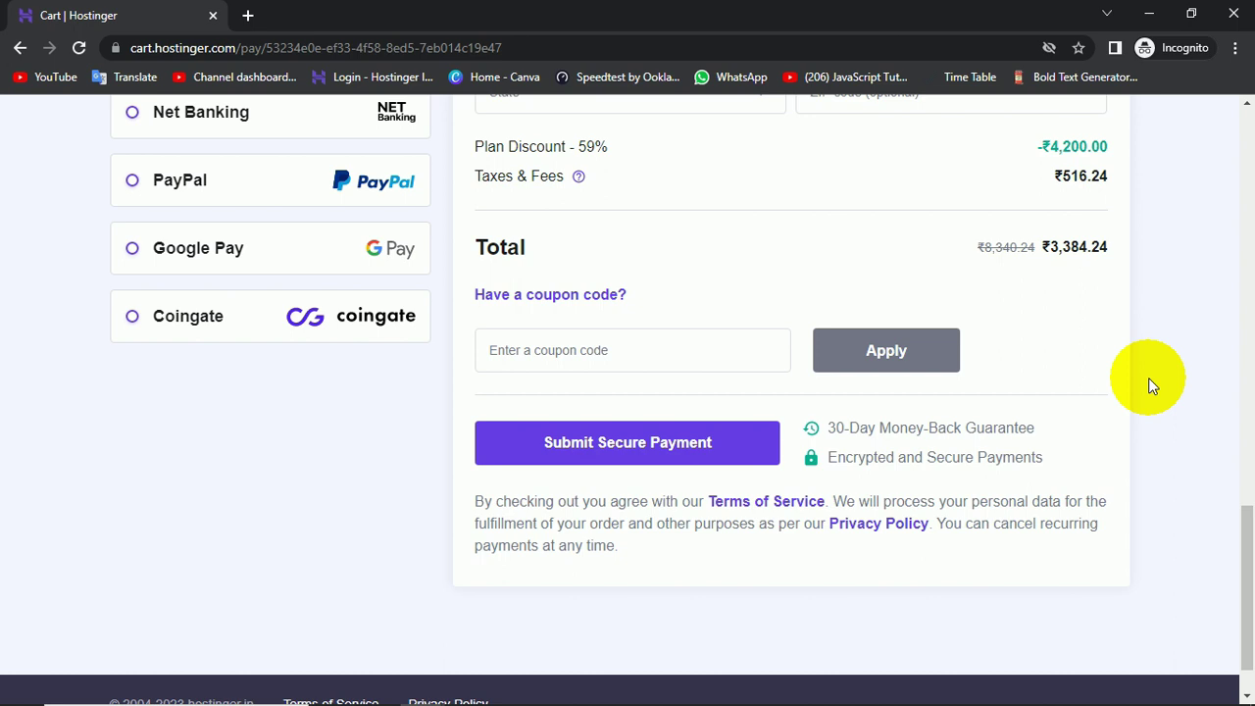
pyautogui.click(563, 356)
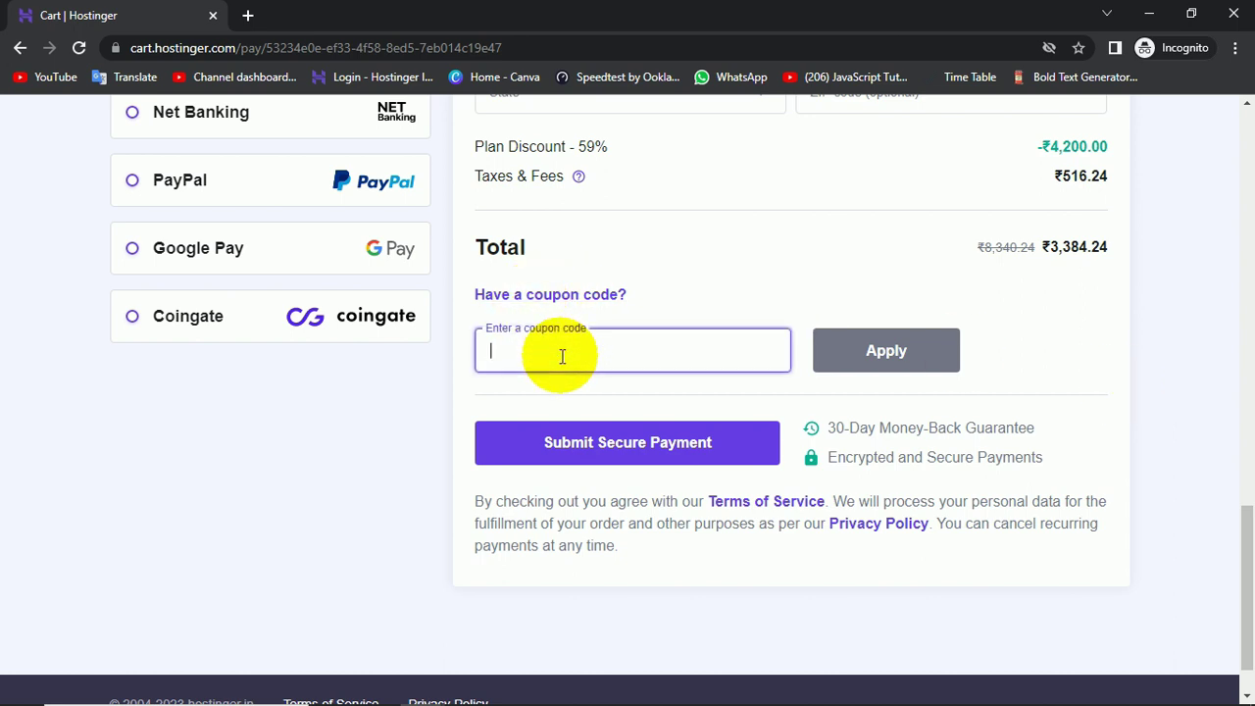
pyautogui.write('MICROSOLUTION')
pyautogui.click(878, 348)
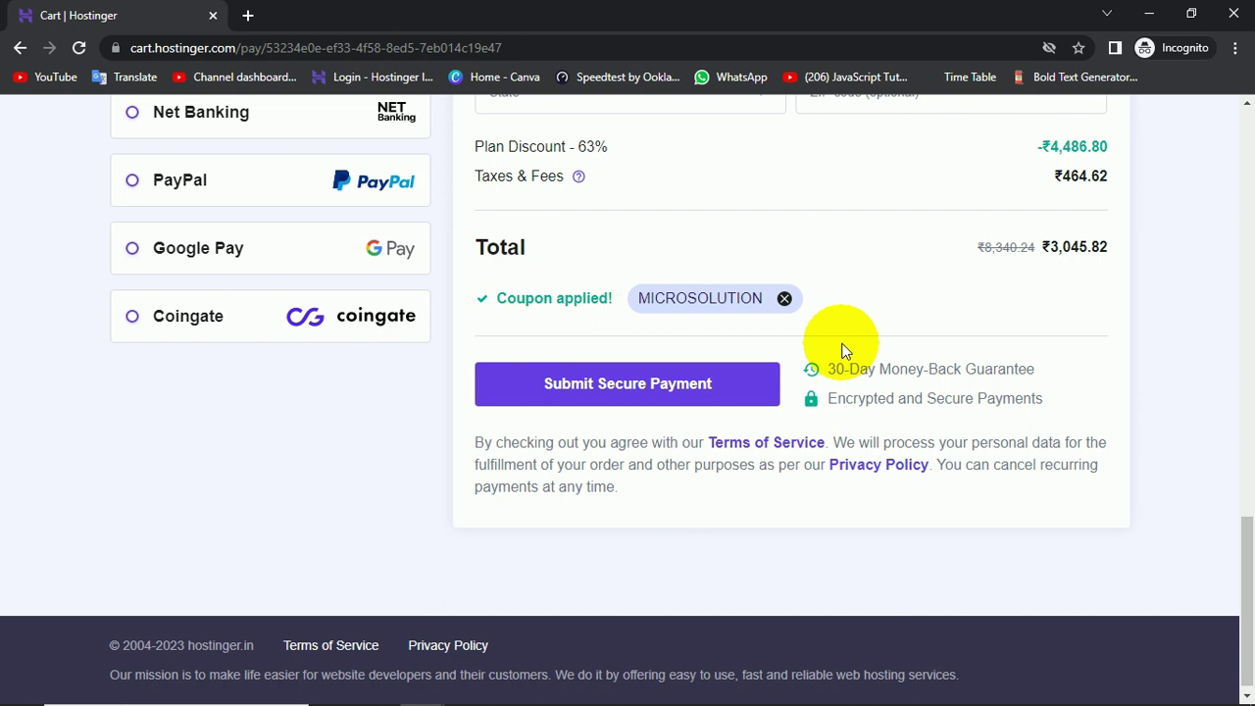
# - Review the account creation section, the discounted order summary and the available payment methods
pyautogui.scroll(3, 843, 351)
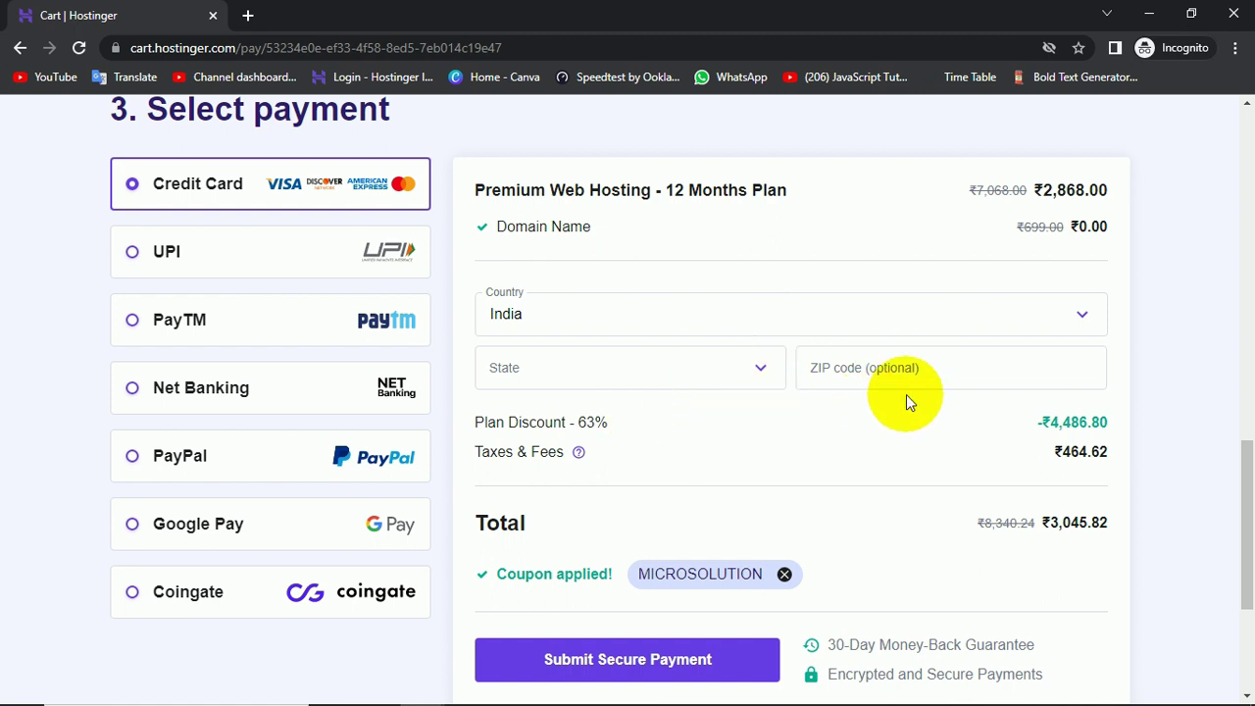
pyautogui.scroll(2, 861, 409)
pyautogui.scroll(2, 861, 409)
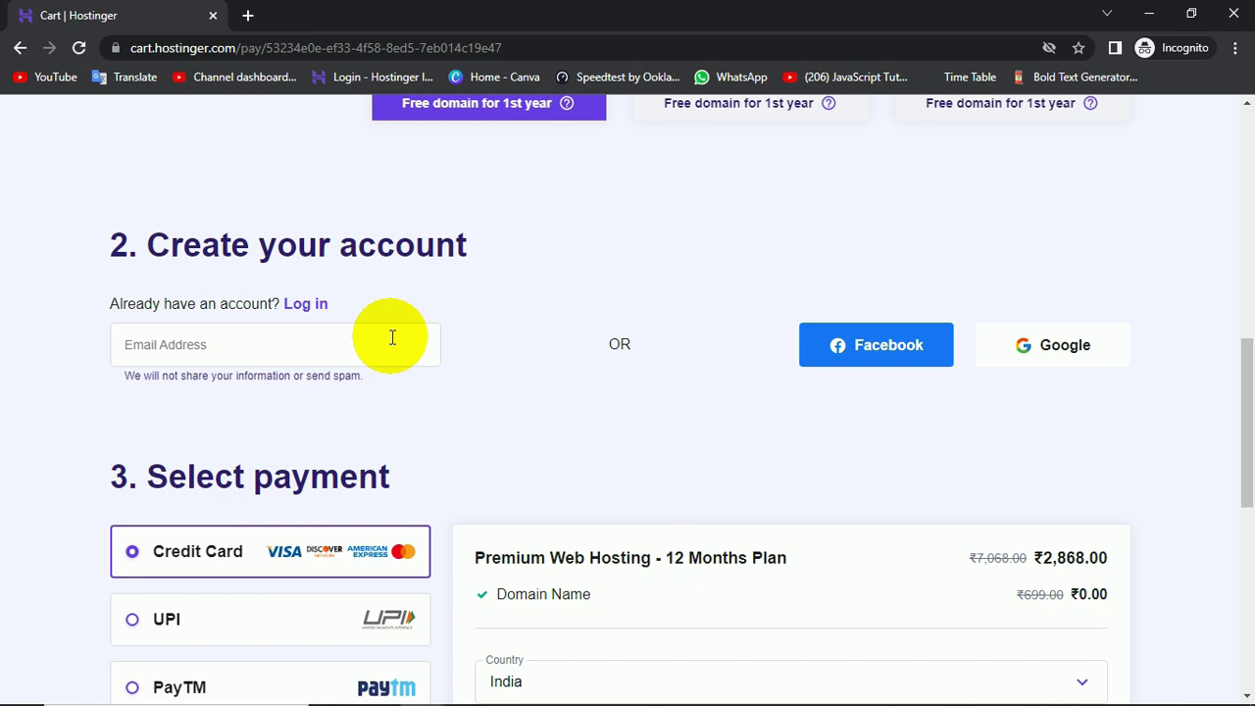
pyautogui.scroll(-2, 588, 412)
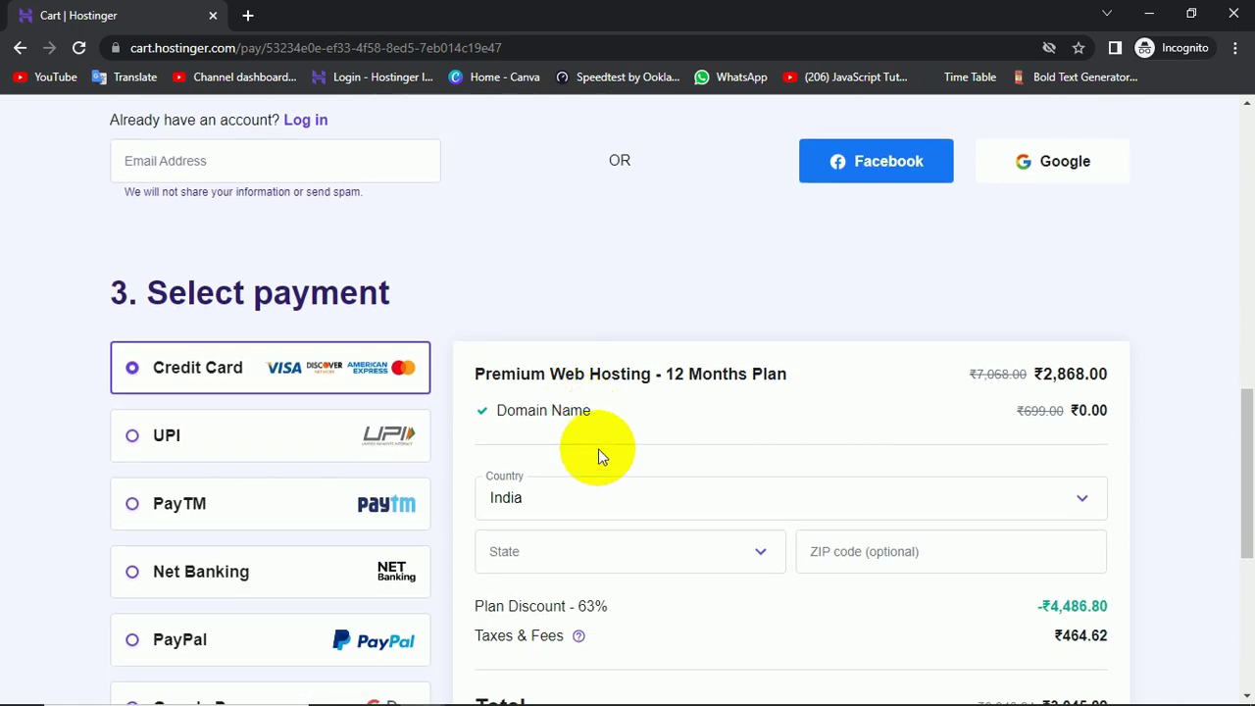
pyautogui.scroll(1, 588, 373)
pyautogui.scroll(-3, 638, 388)
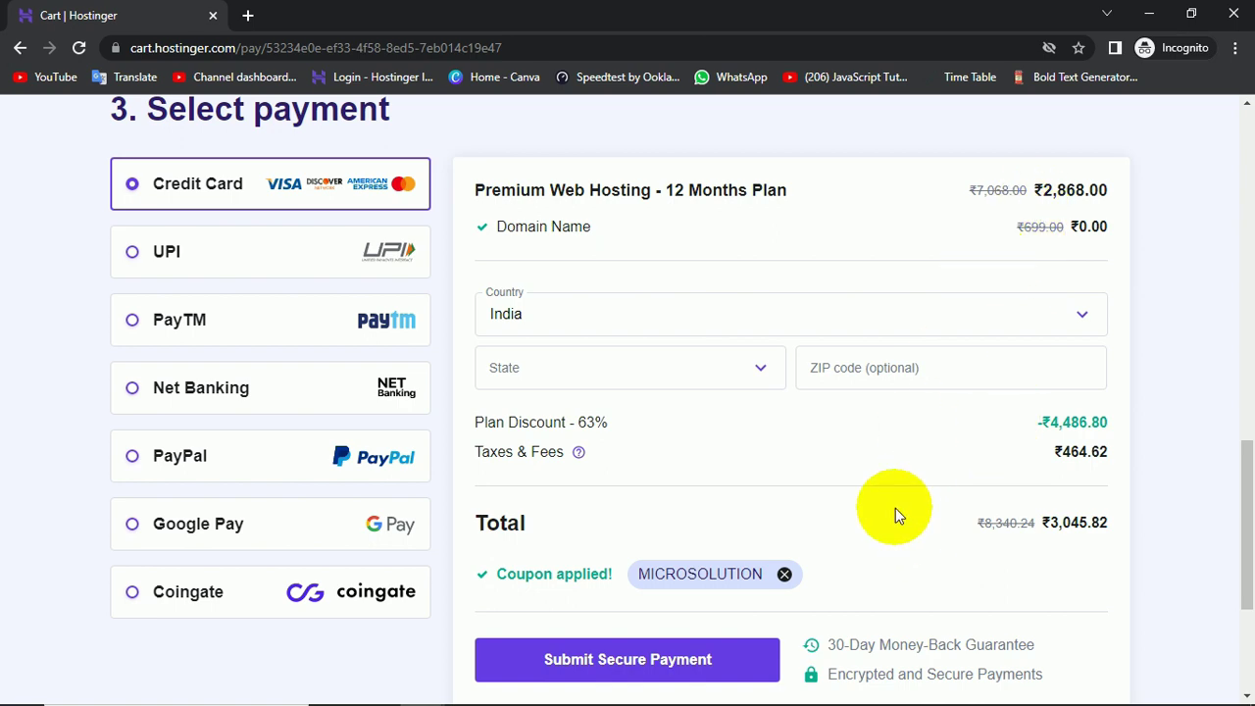
pyautogui.scroll(3, 895, 508)
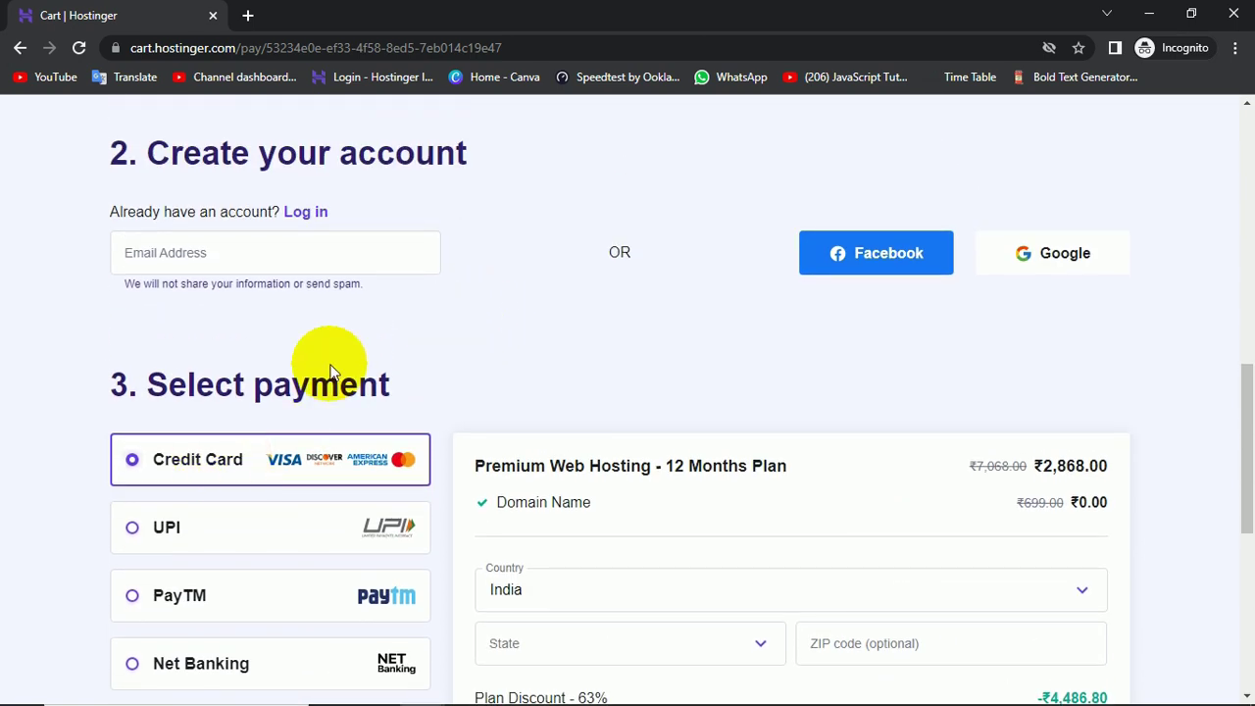
pyautogui.scroll(-2, 226, 407)
pyautogui.scroll(-1, 227, 412)
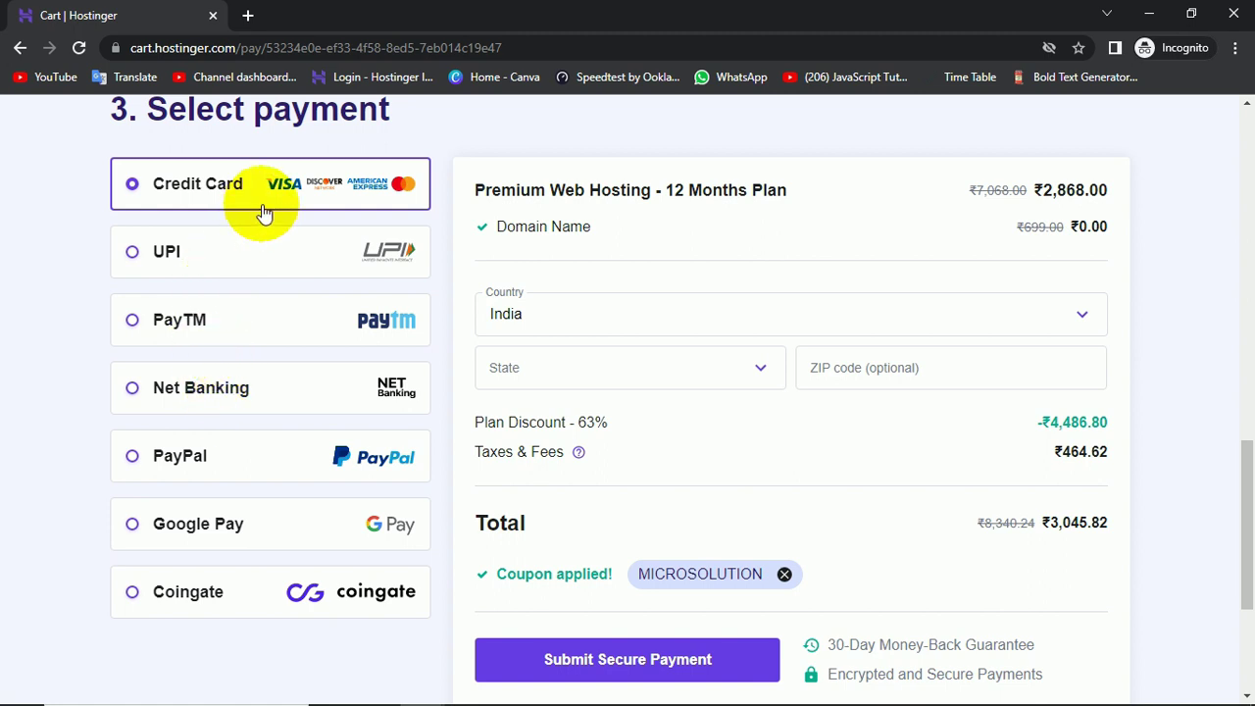
# - Select UPI as the payment method for the order and look over the other payment options
pyautogui.click(141, 256)
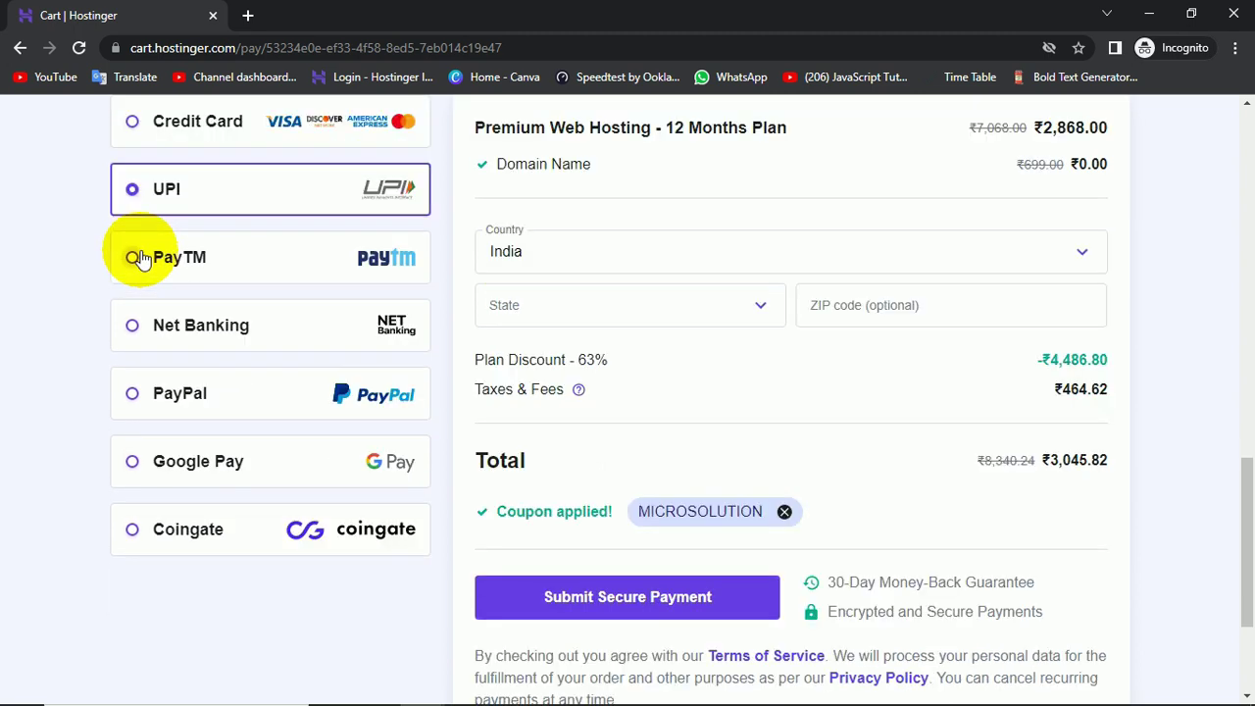
pyautogui.scroll(2, 247, 255)
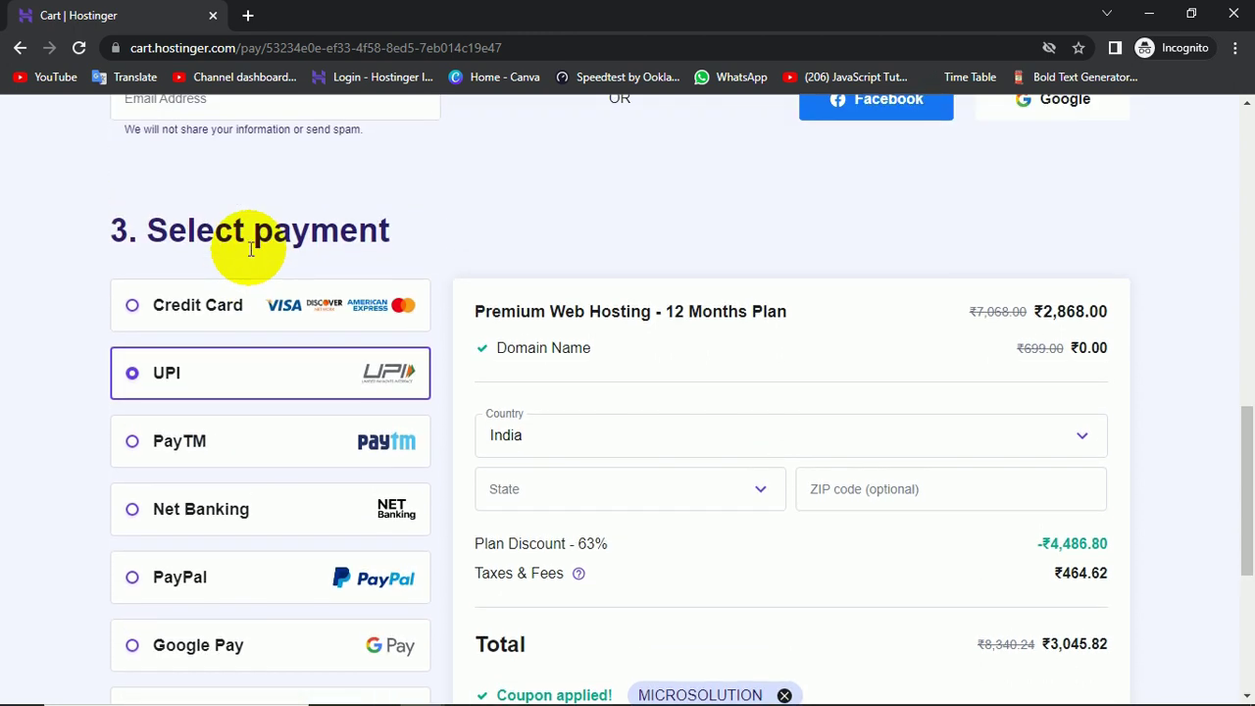
pyautogui.scroll(-1, 251, 250)
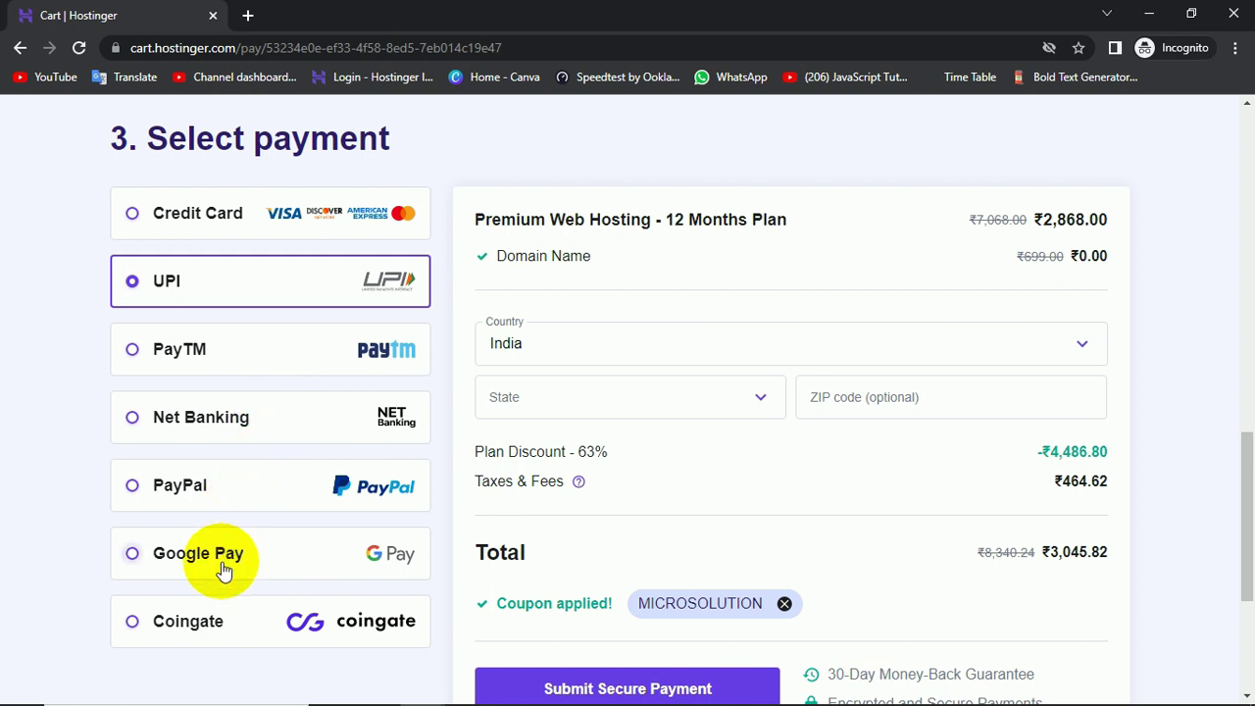
pyautogui.scroll(-1, 118, 314)
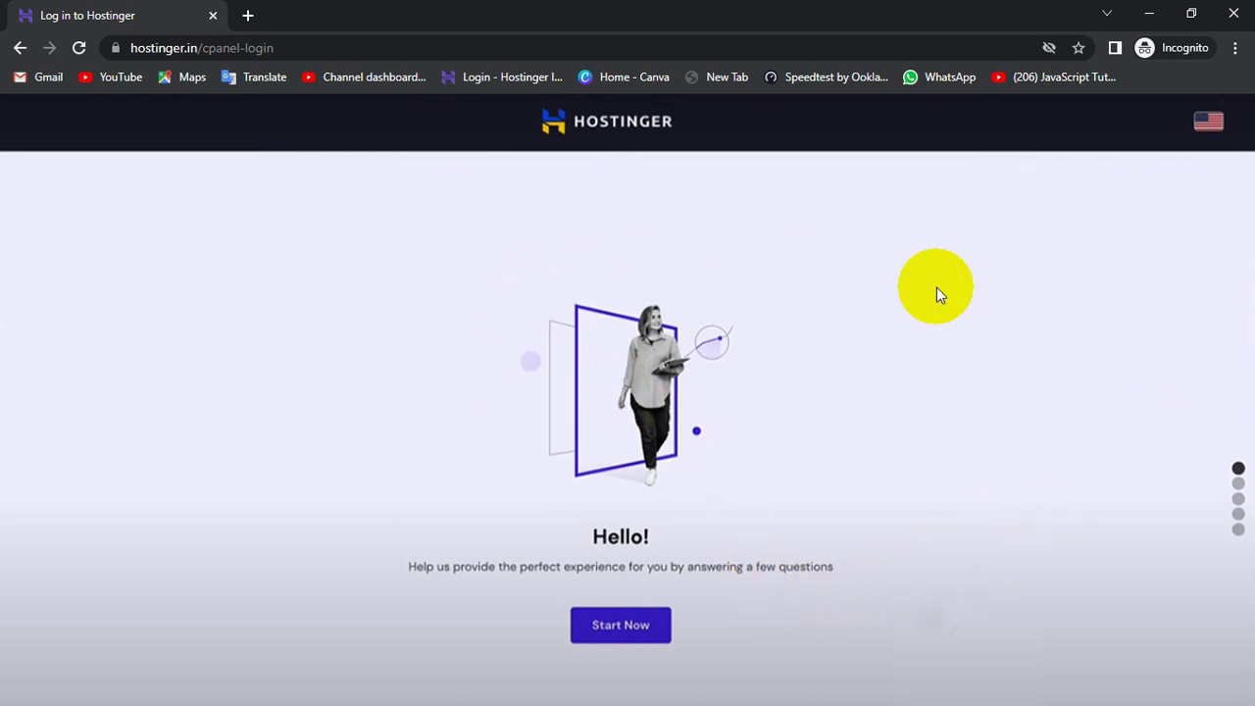
# - Skip the personalized onboarding questions and choose to claim a free domain for the website
pyautogui.click(612, 628)
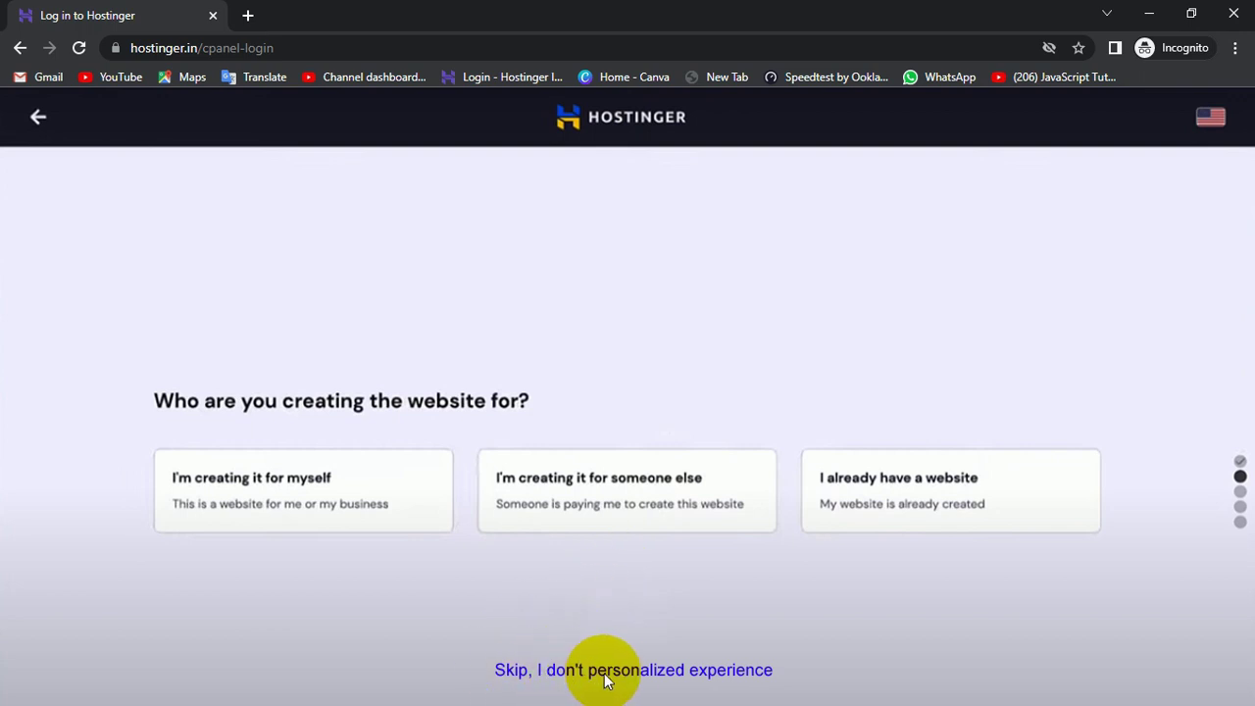
pyautogui.click(724, 673)
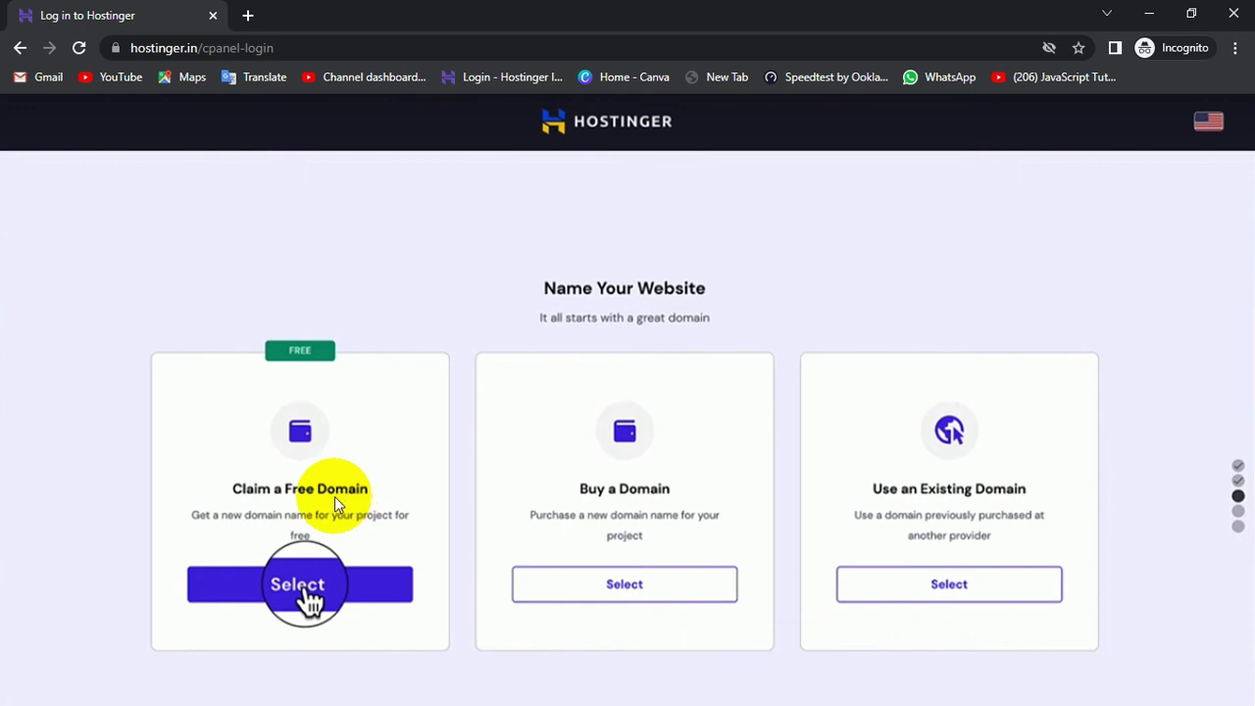
pyautogui.click(303, 583)
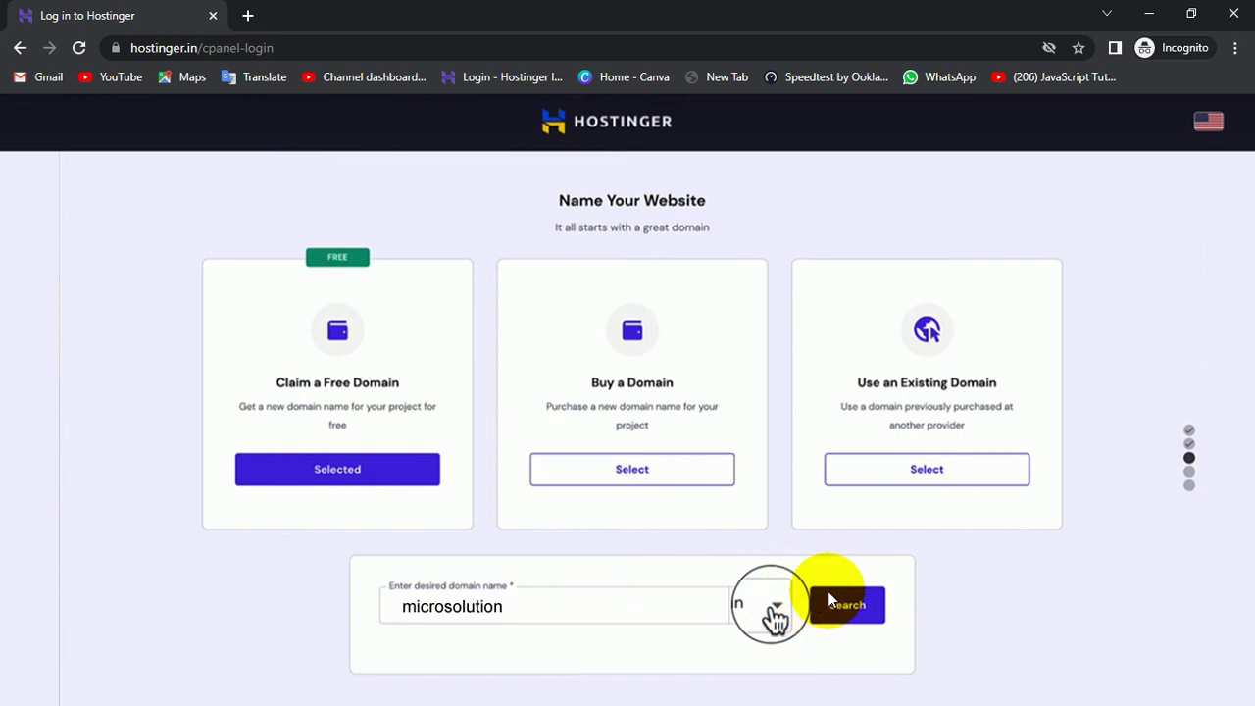
# - Check the availability of the free domain microsolution.in and continue the setup with it
pyautogui.click(829, 601)
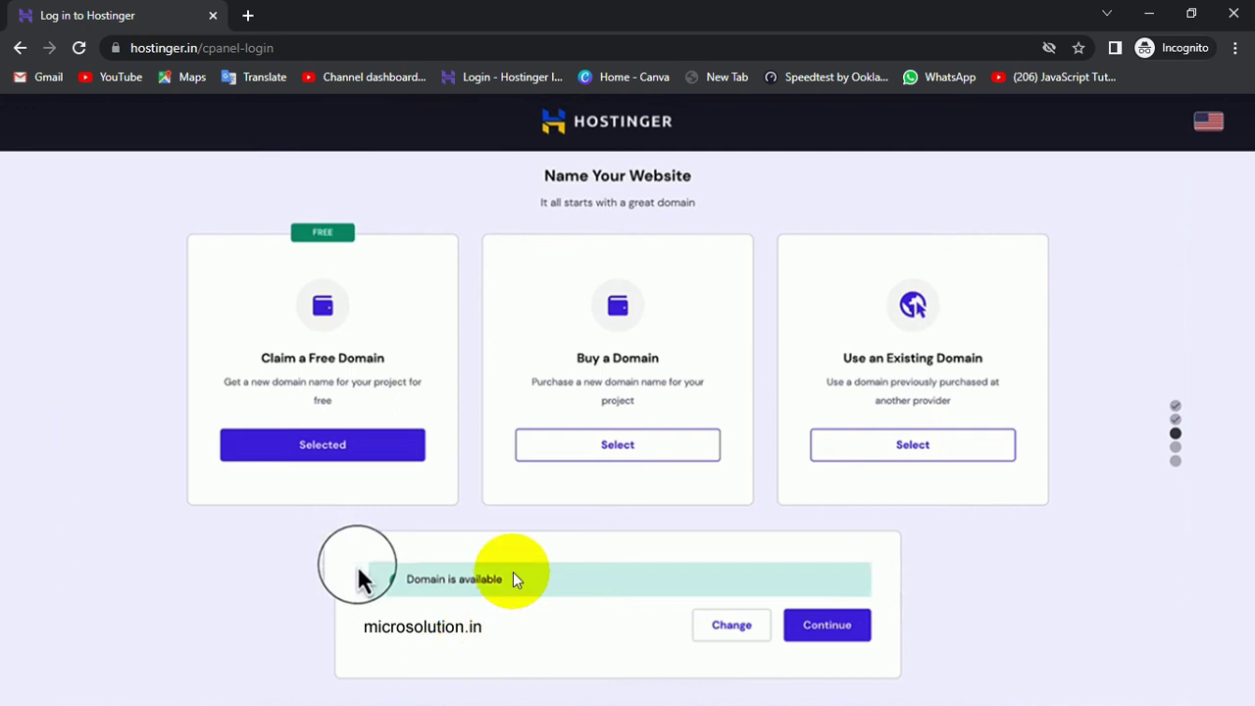
pyautogui.click(840, 629)
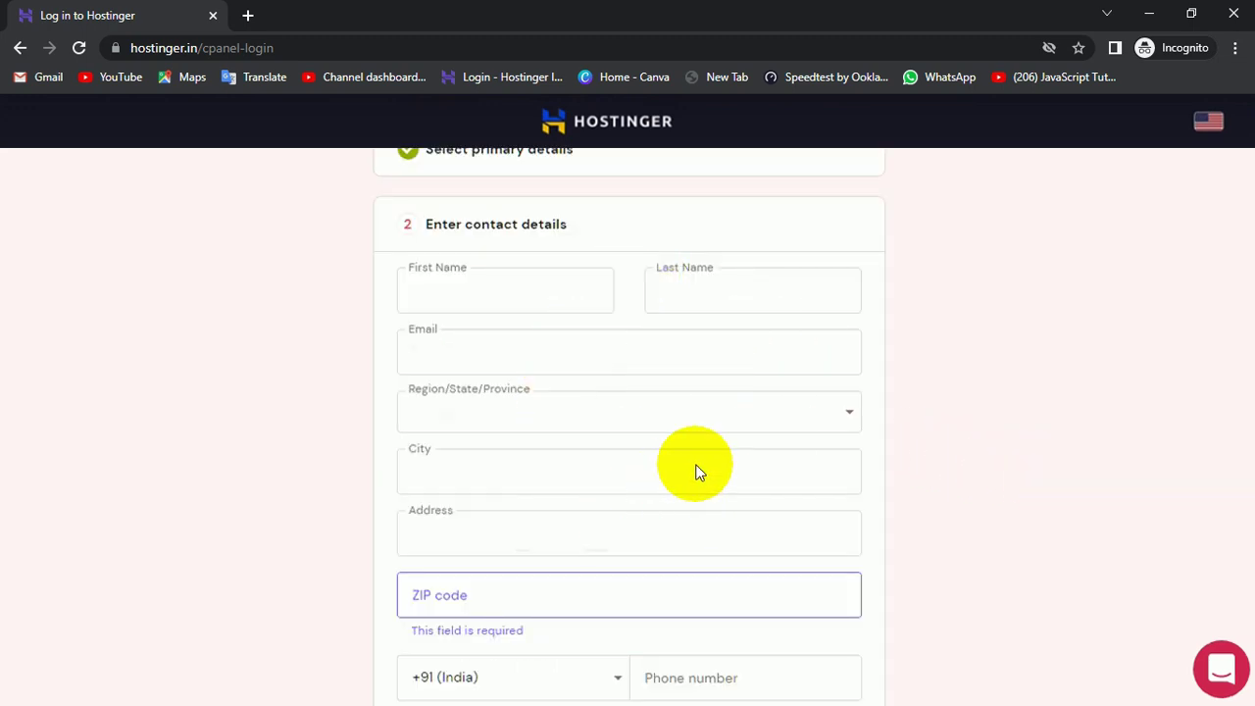
# - Finish the domain registration with the filled-in contact details
pyautogui.click(810, 549)
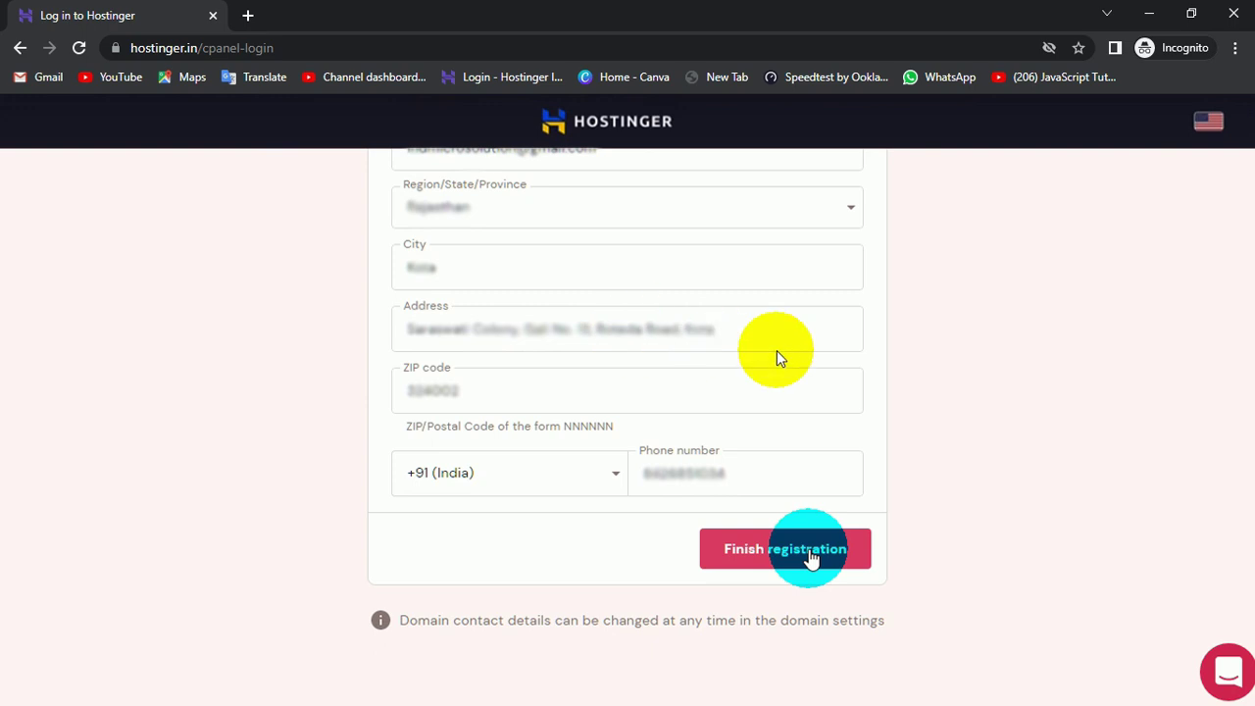
pyautogui.click(814, 552)
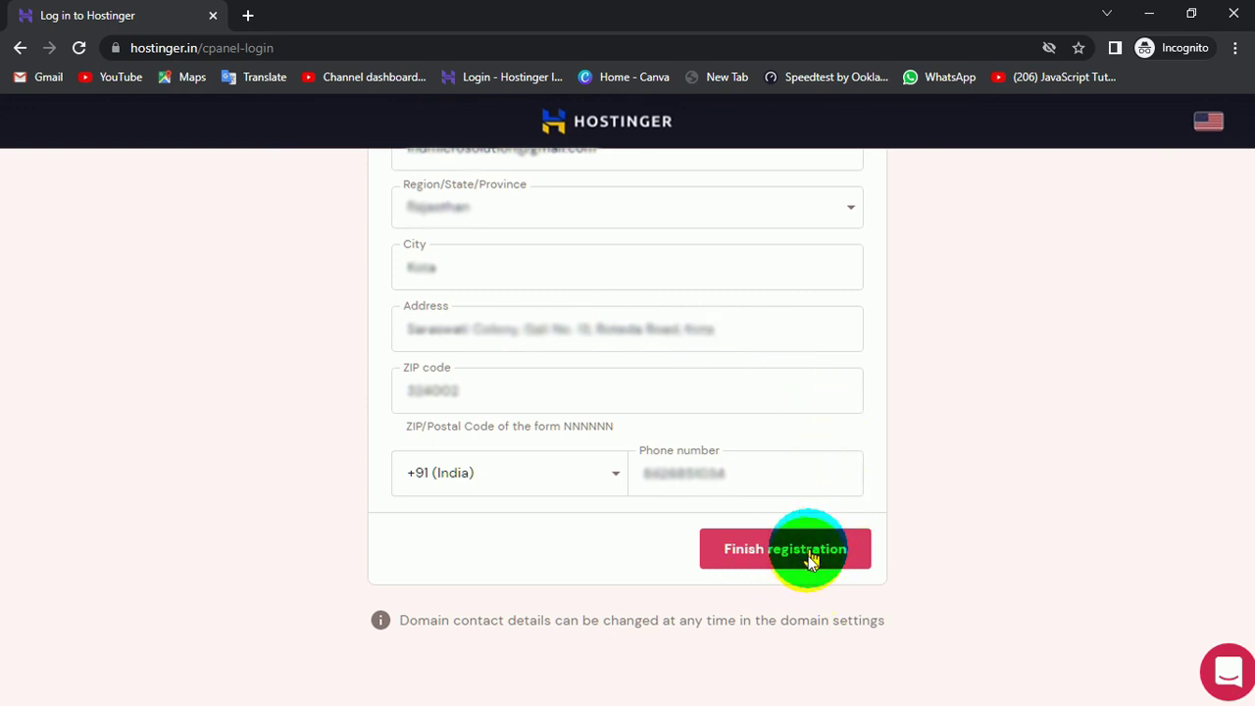
pyautogui.click(823, 560)
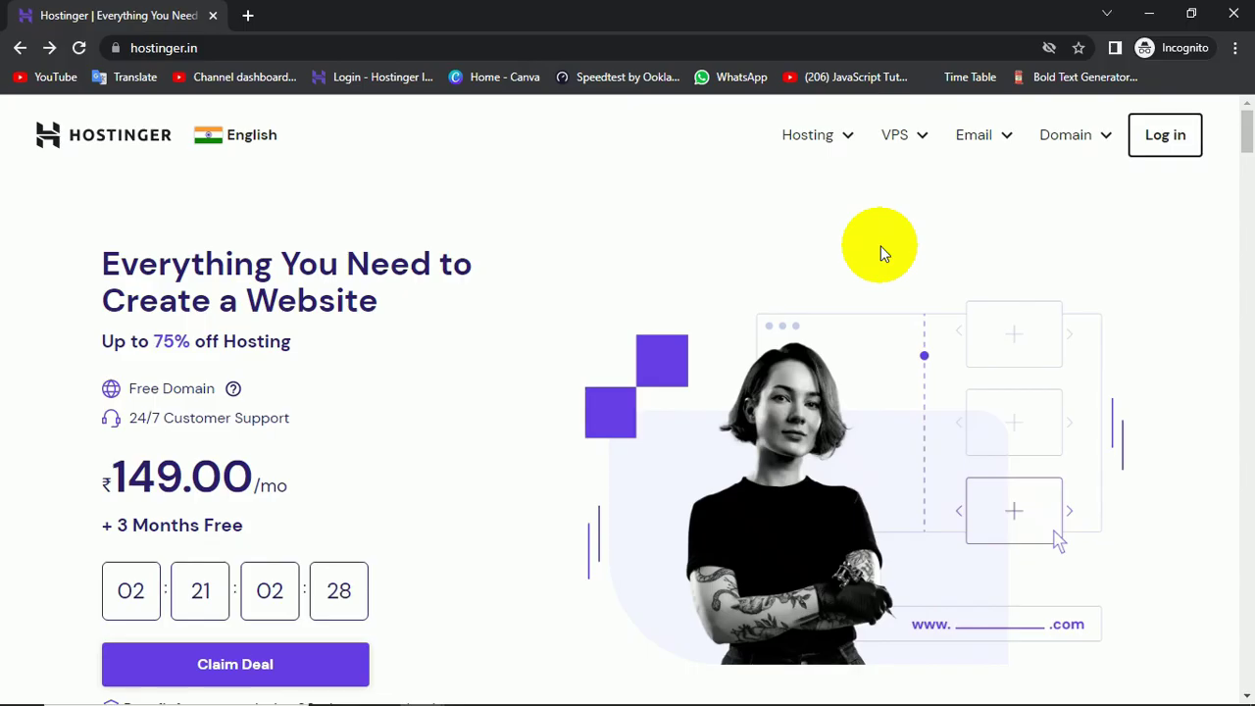
# - Log in to the Hostinger account and open the management dashboard of the Premium Web Hosting plan
pyautogui.click(1192, 135)
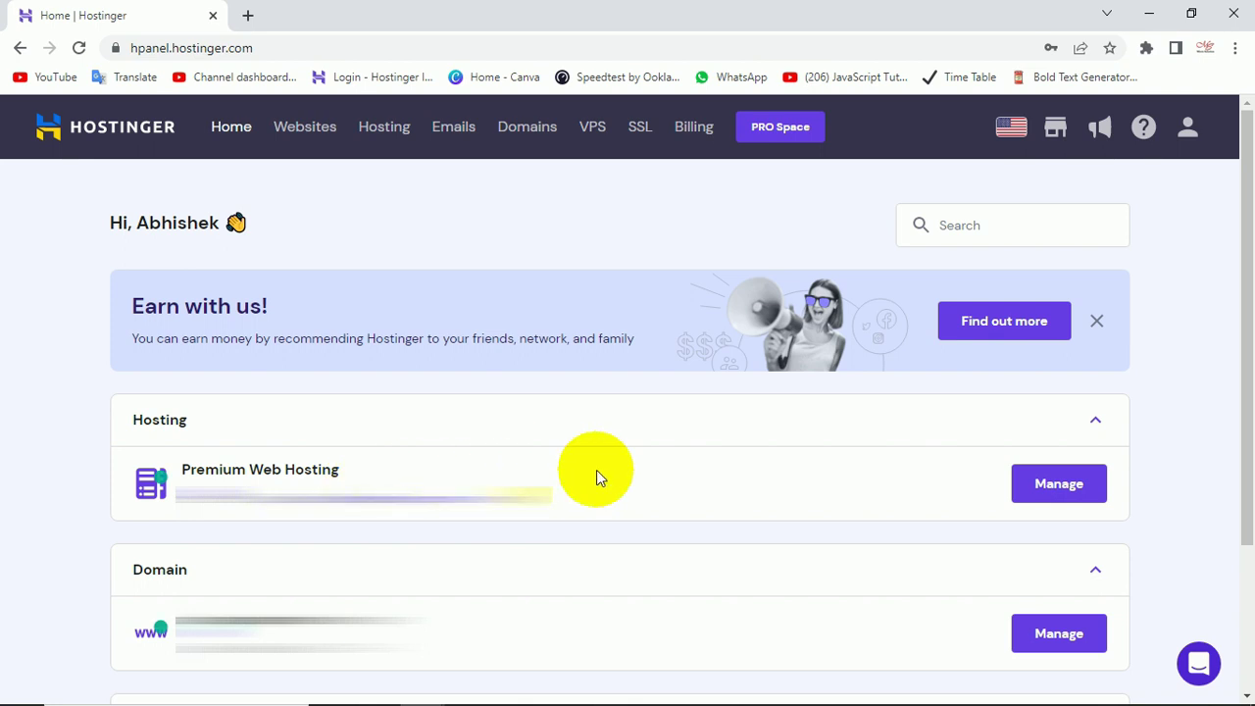
pyautogui.click(1087, 486)
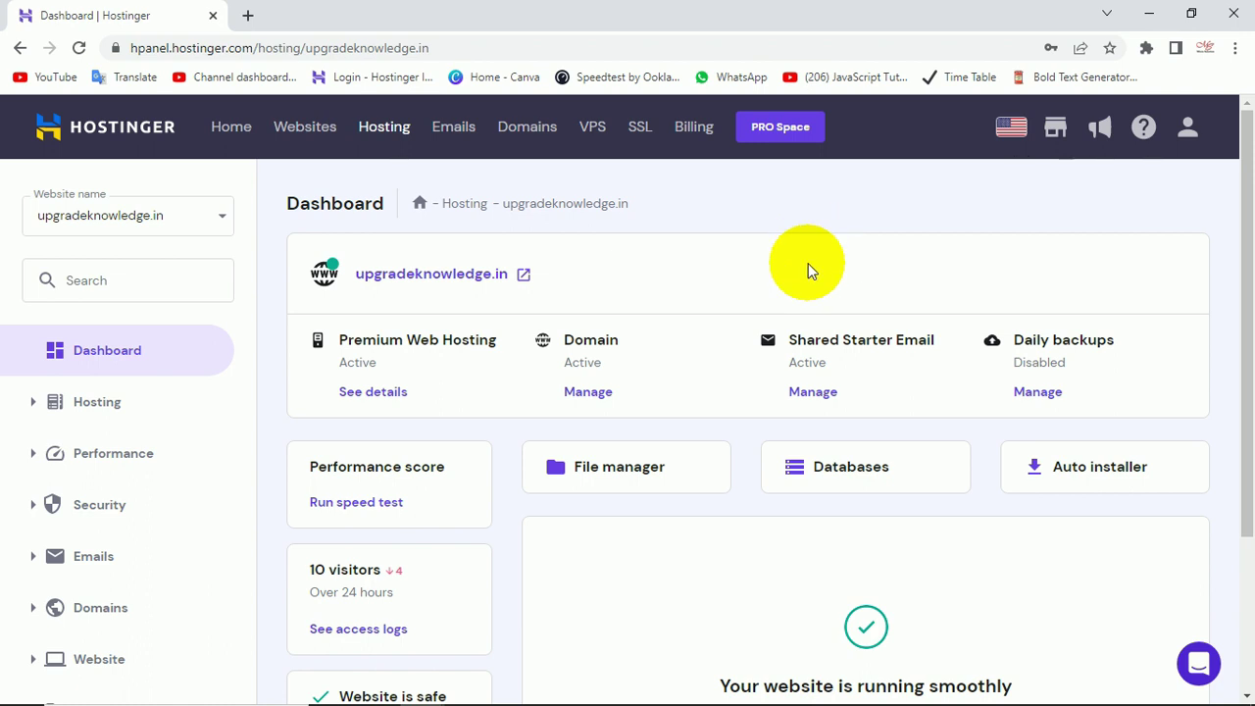
# - Start the pending SSL certificate setup from the account home page and check the domain's SSL certificate status
pyautogui.click(245, 132)
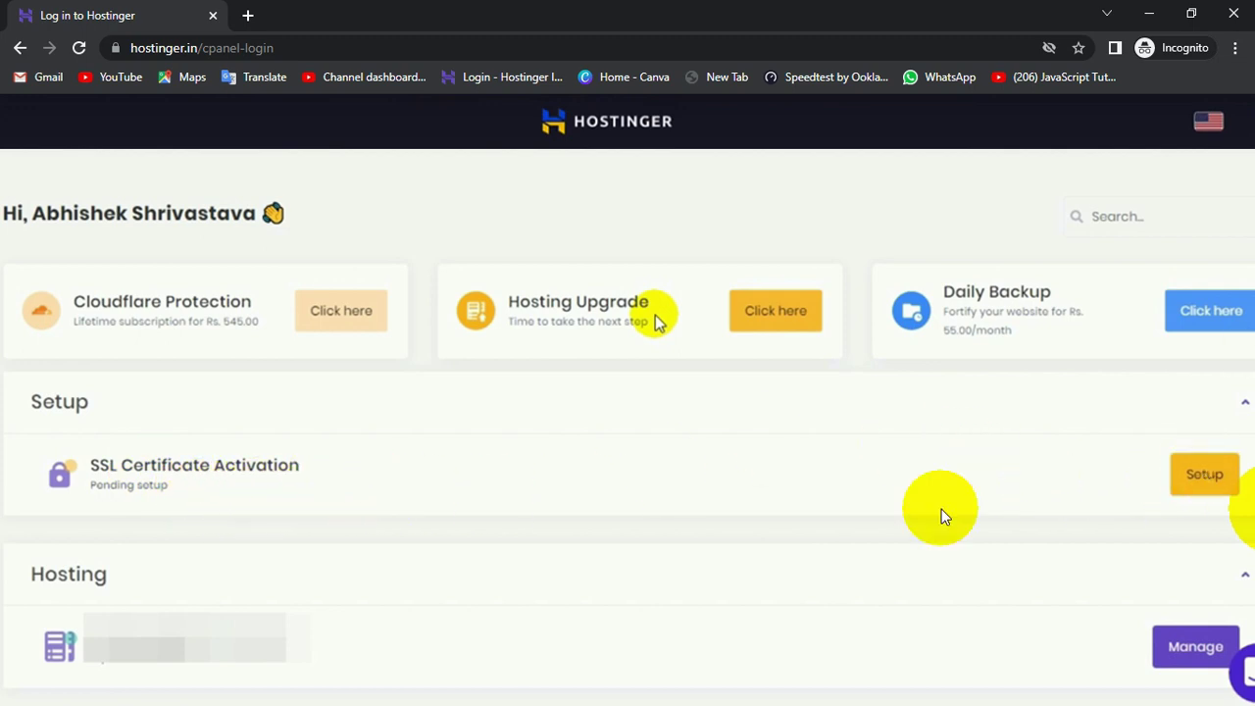
pyautogui.click(1189, 476)
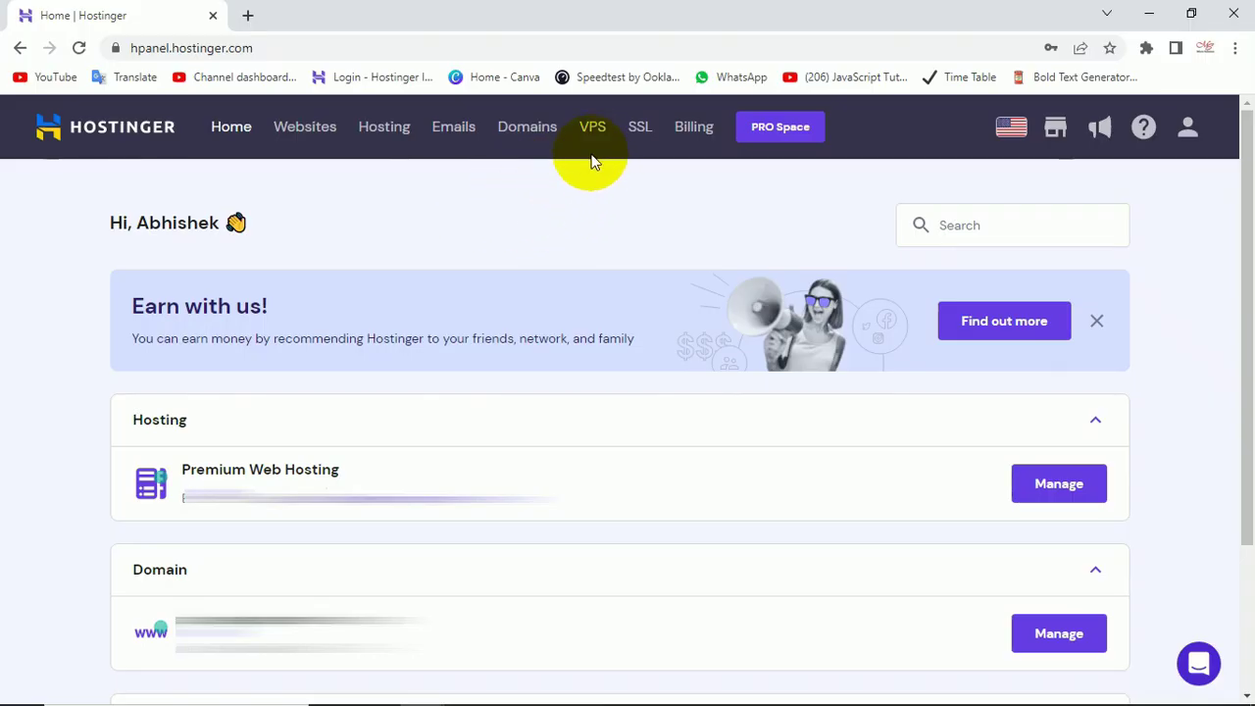
pyautogui.click(640, 129)
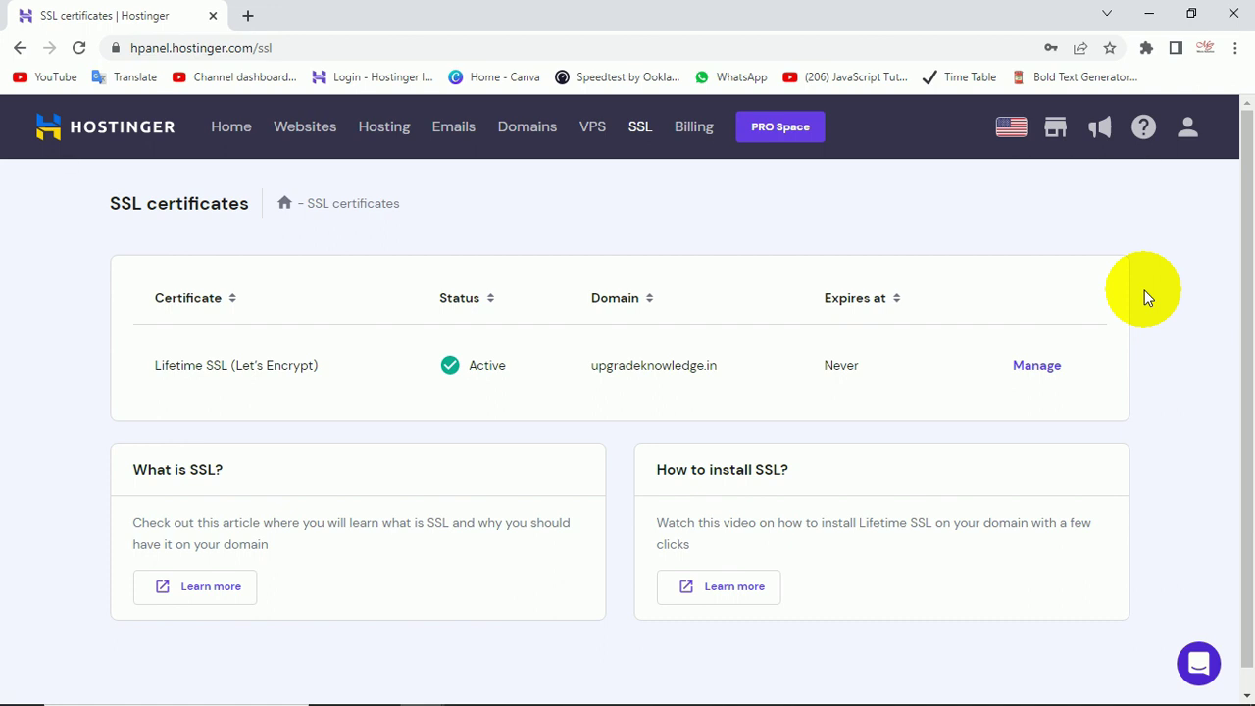
pyautogui.click(240, 132)
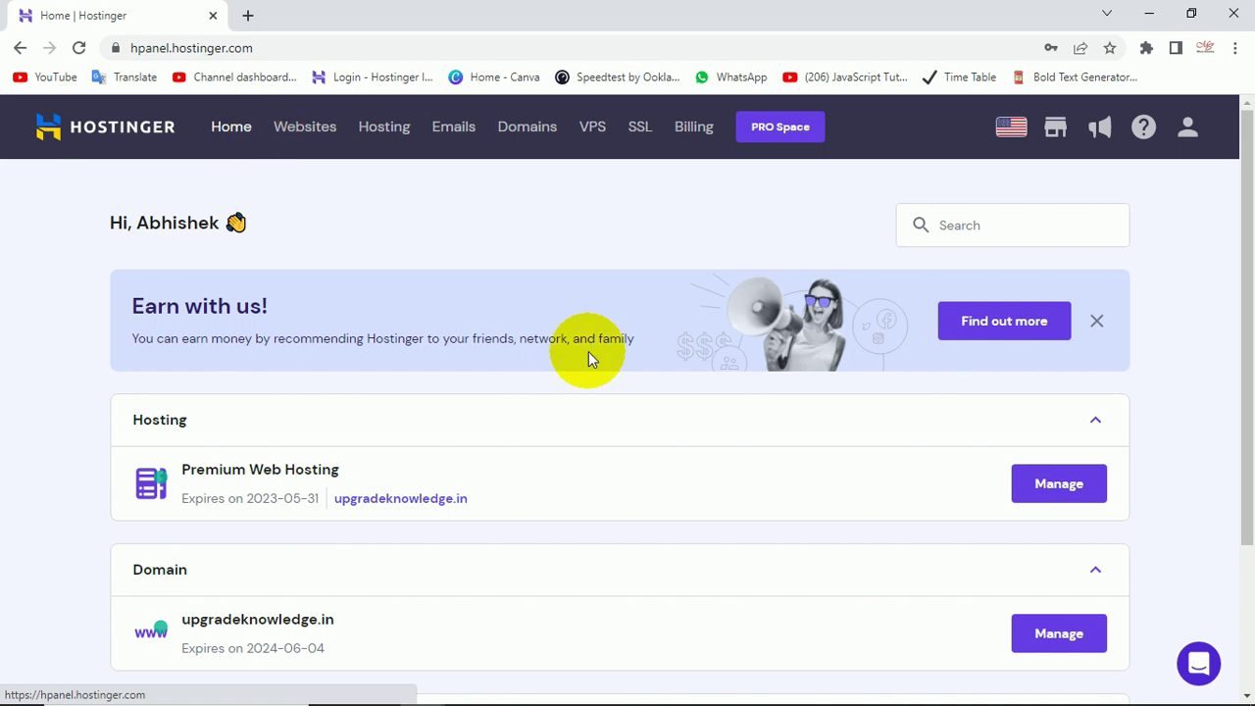
# - Examine the Premium Web Hosting dashboard of upgradeknowledge.in and its management sections
pyautogui.click(1064, 485)
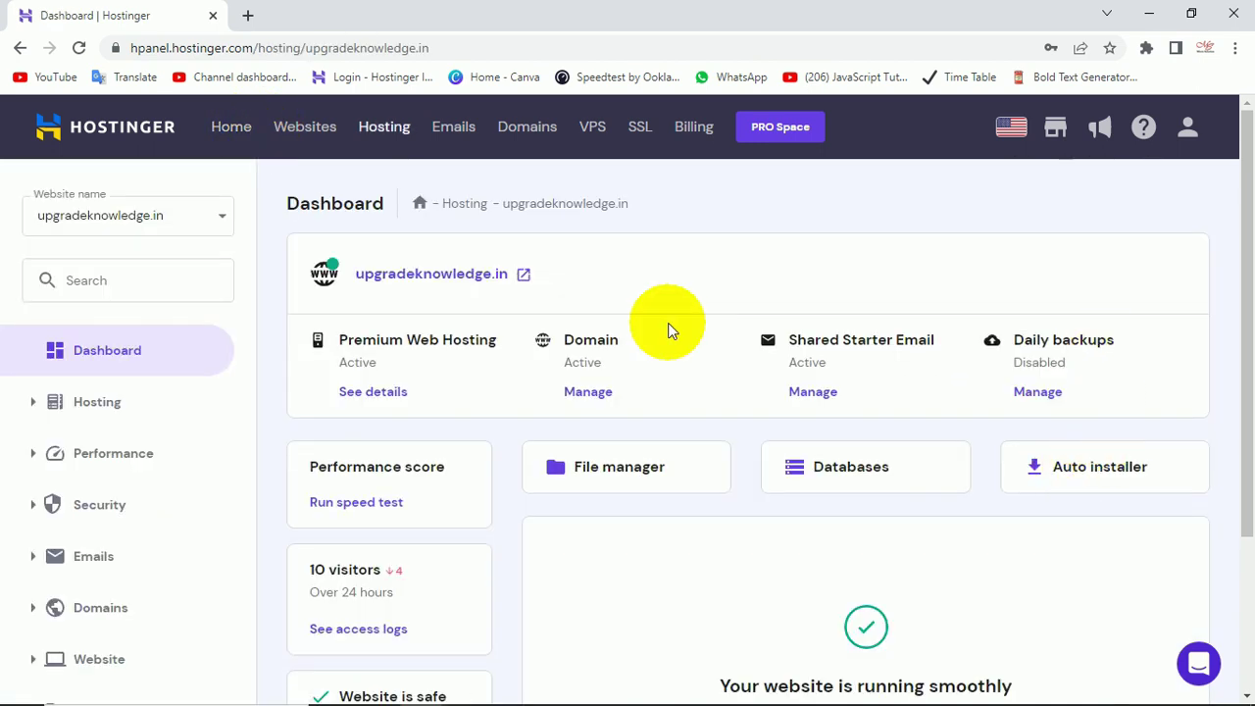
pyautogui.scroll(-2, 199, 379)
pyautogui.scroll(-1, 199, 379)
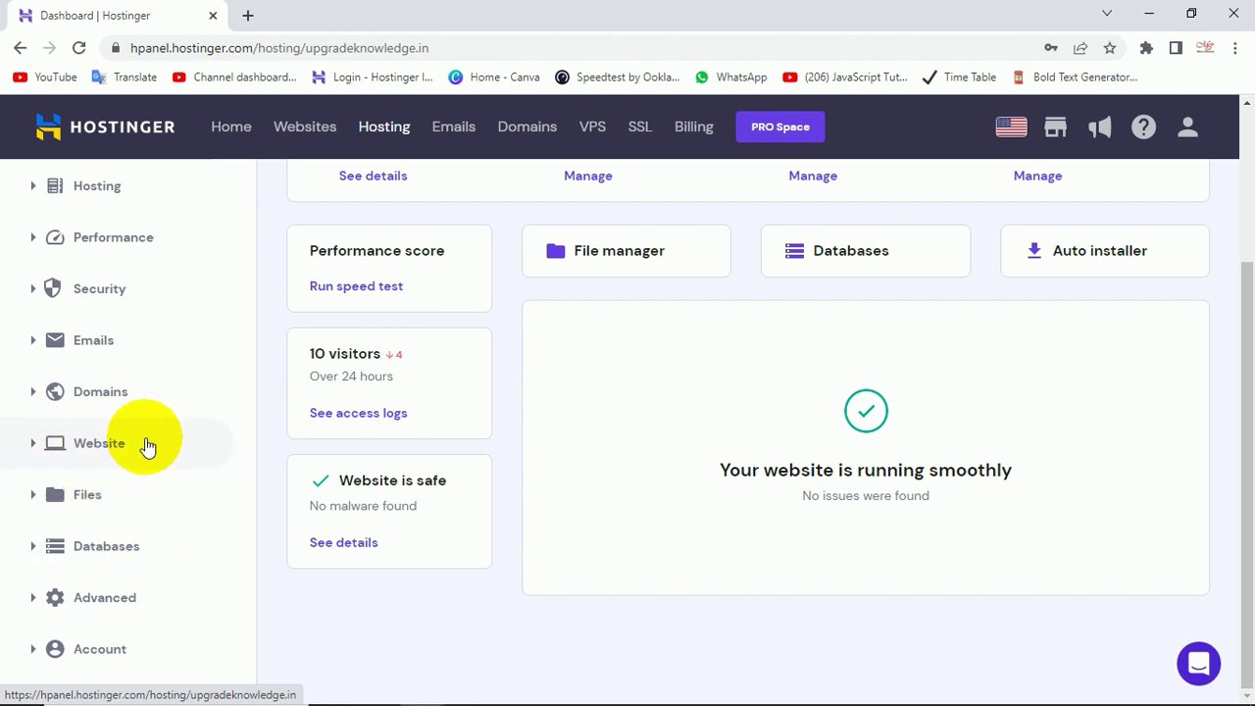
pyautogui.scroll(3, 147, 448)
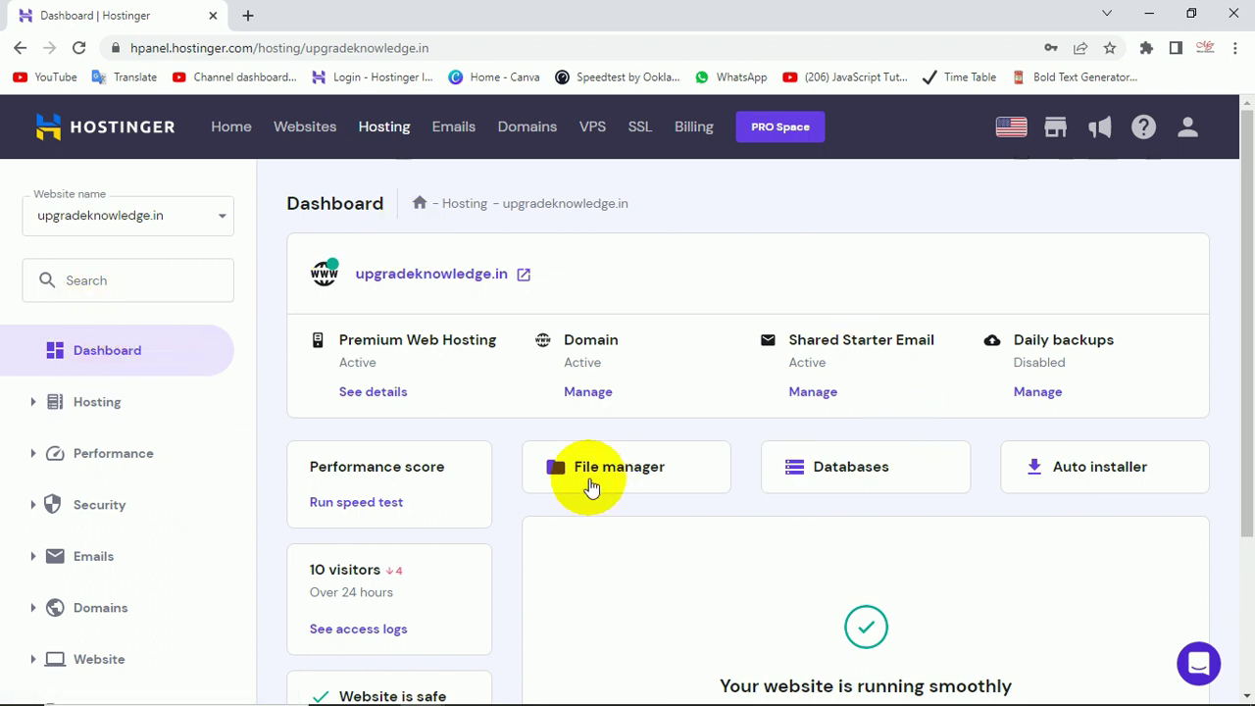
pyautogui.scroll(-1, 140, 441)
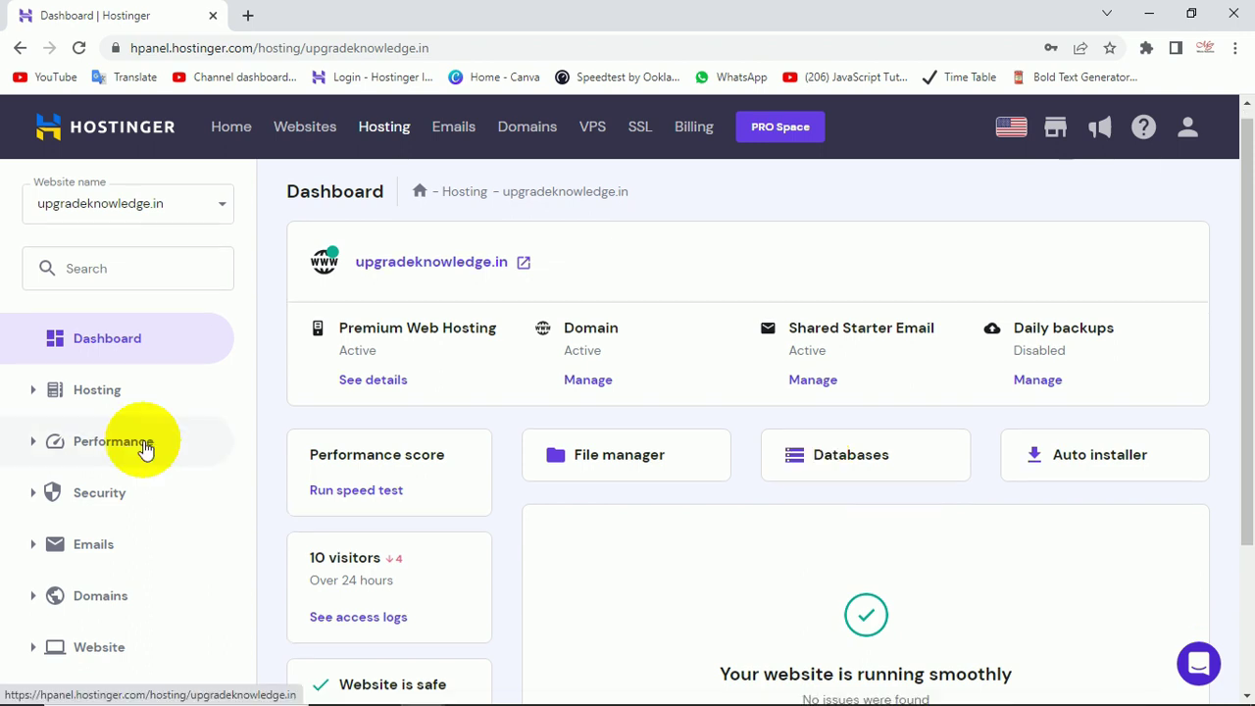
pyautogui.scroll(1, 188, 413)
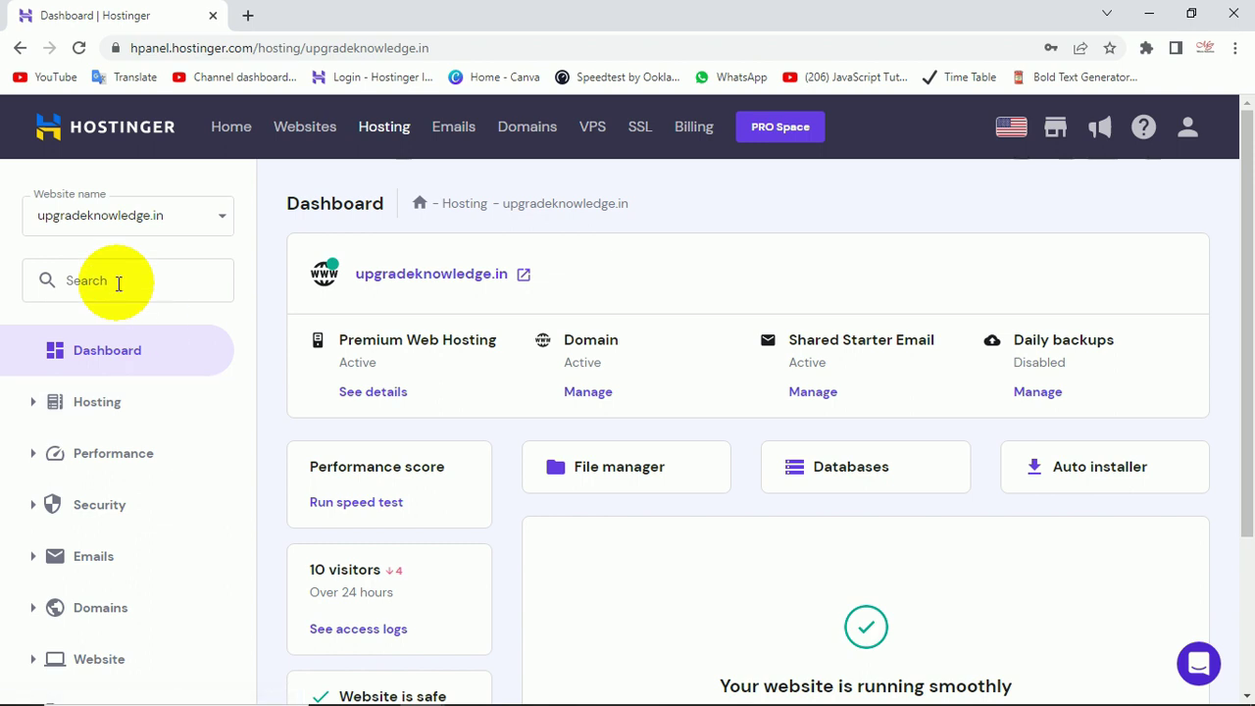
# - Open the website's Auto Installer and choose WordPress as the application to install
pyautogui.scroll(-2, 118, 284)
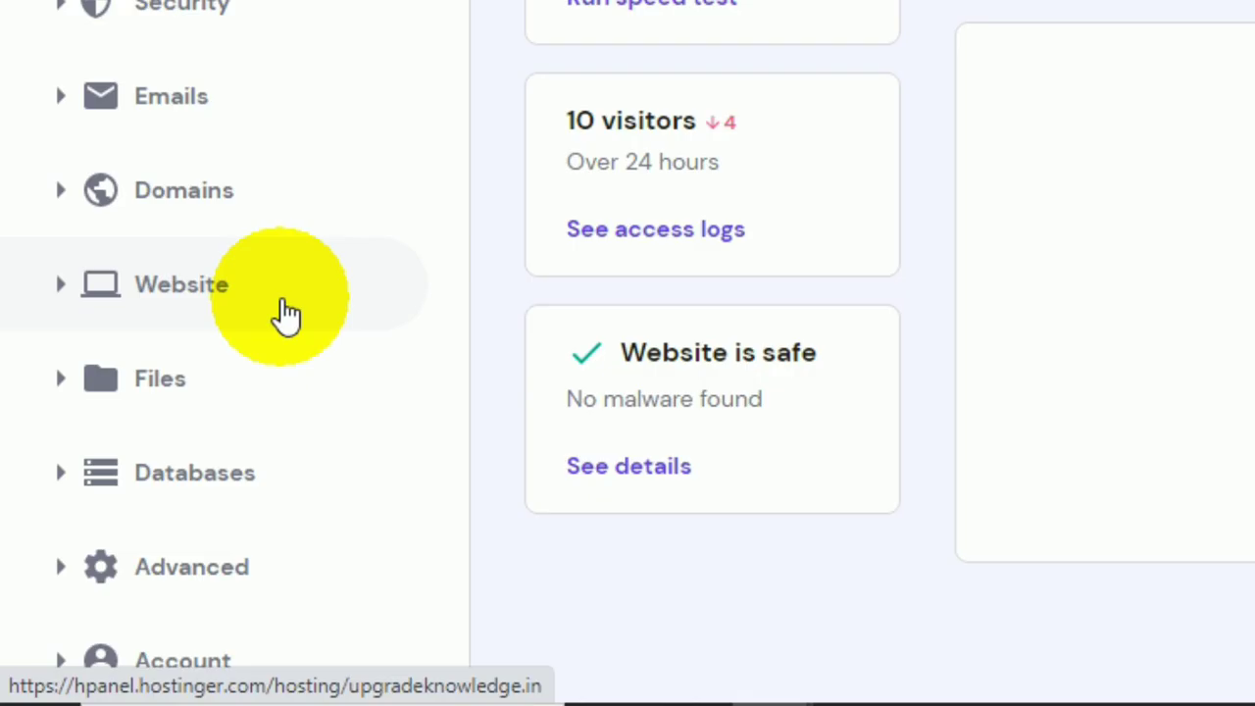
pyautogui.click(199, 309)
pyautogui.scroll(-1, 200, 309)
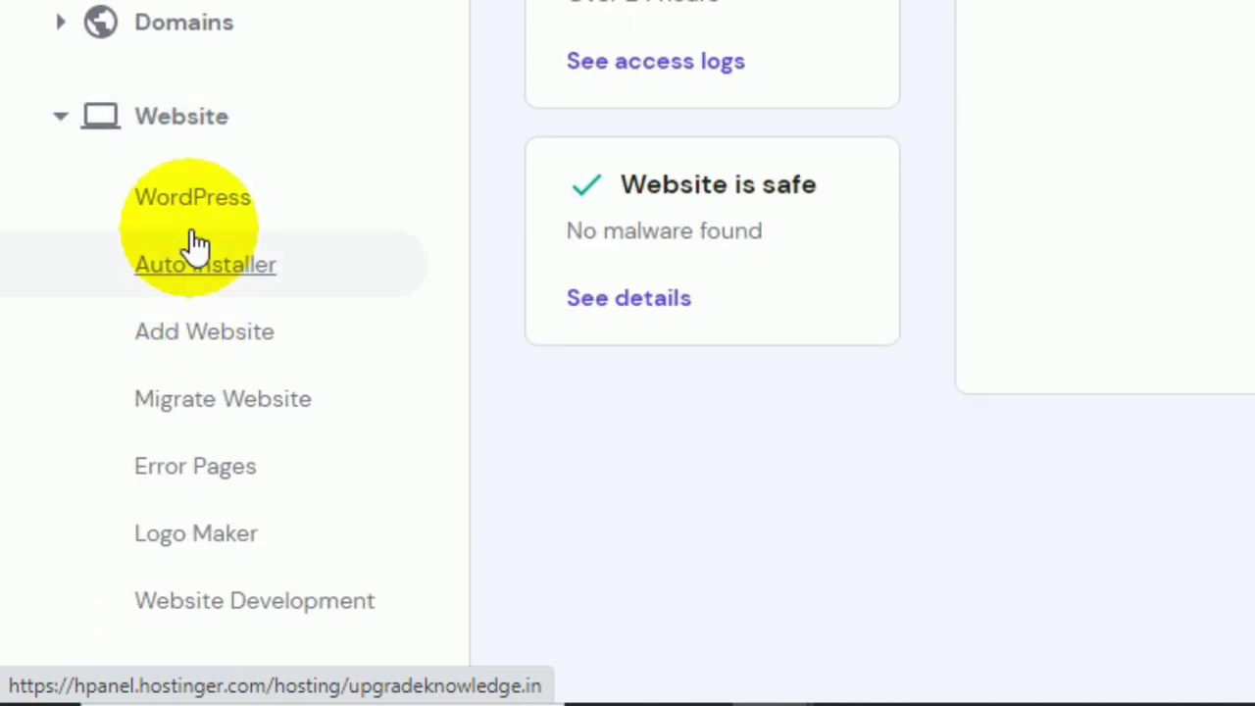
pyautogui.click(252, 279)
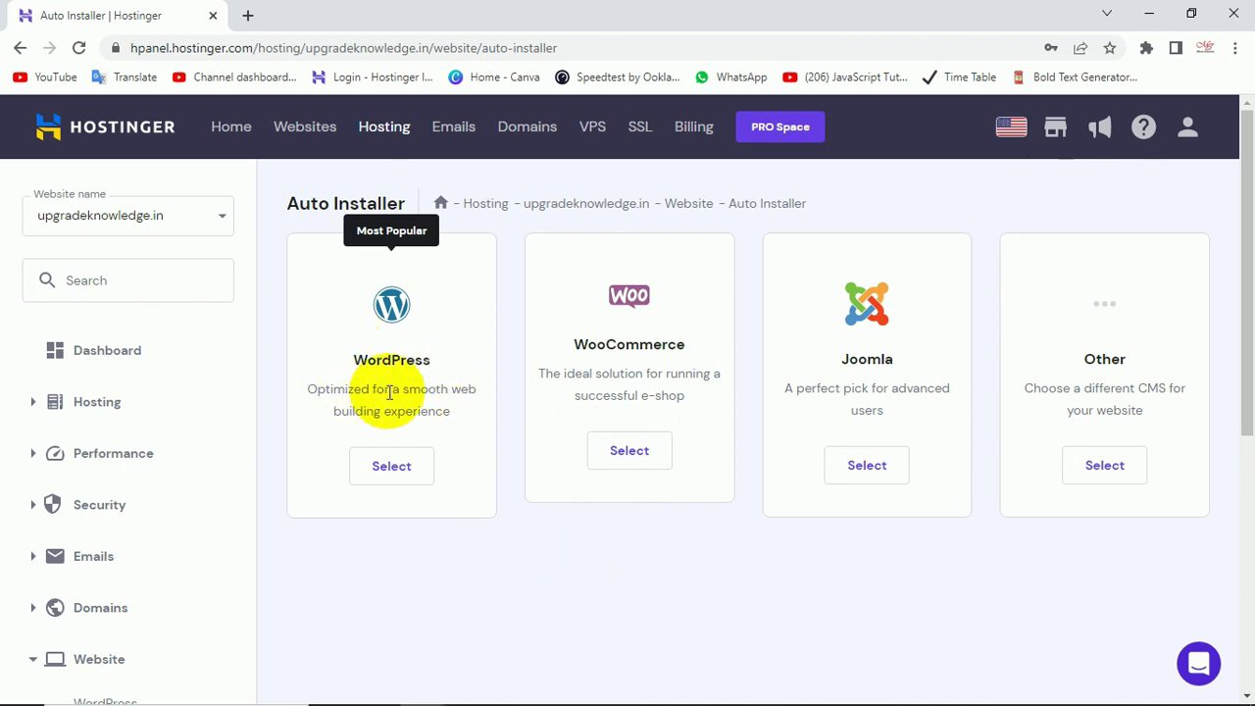
pyautogui.click(389, 468)
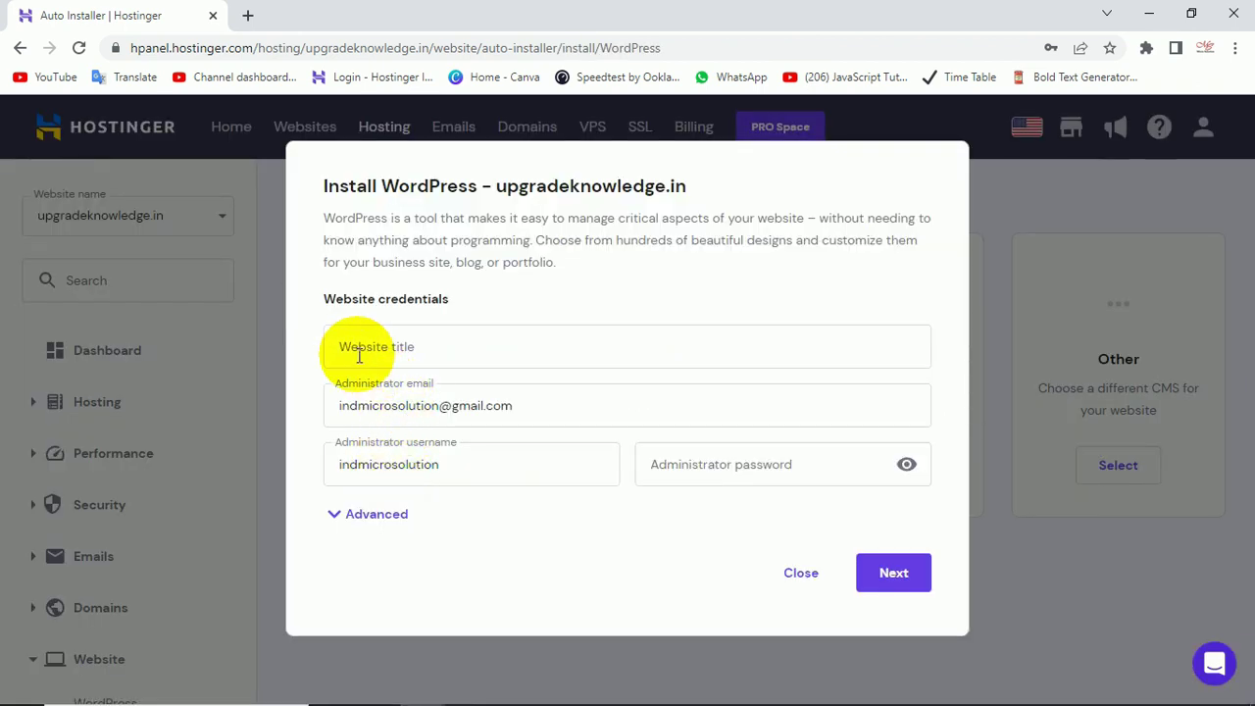
# - Set the WordPress website title to Demo Website and enter the administrator password
pyautogui.click(467, 357)
pyautogui.write('Demo Website')
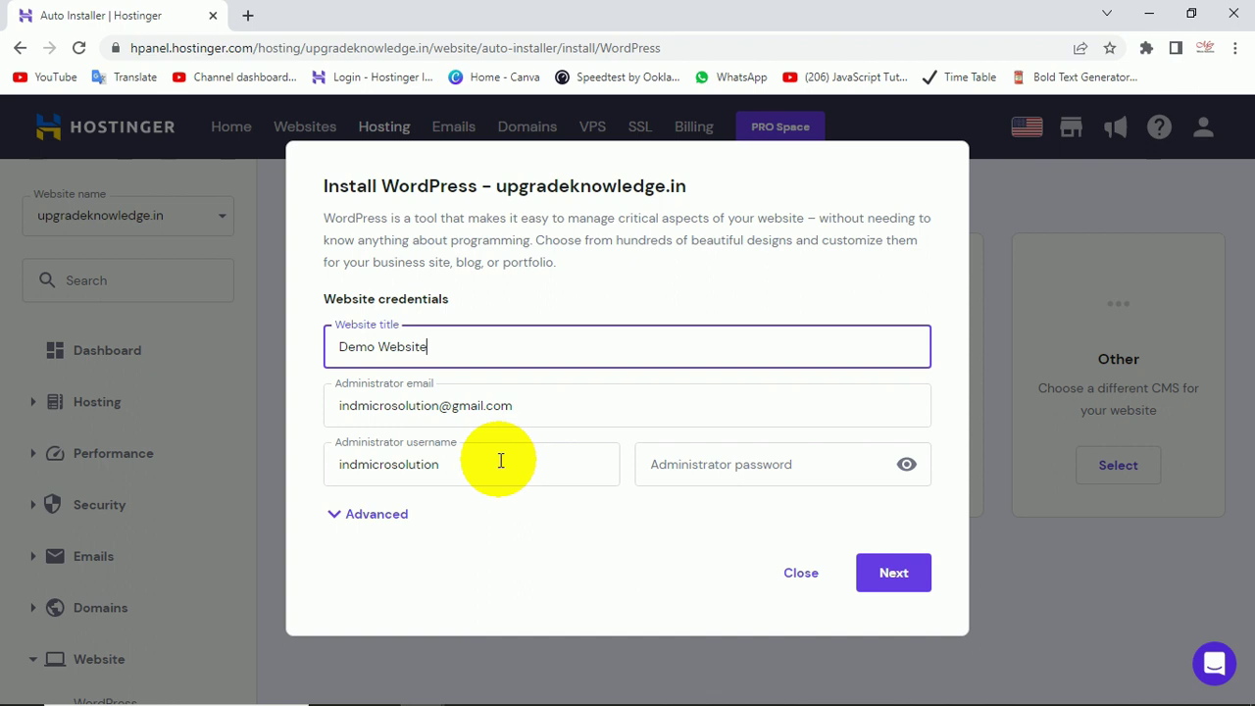
pyautogui.click(883, 466)
pyautogui.hotkey('ctrl', 'v')
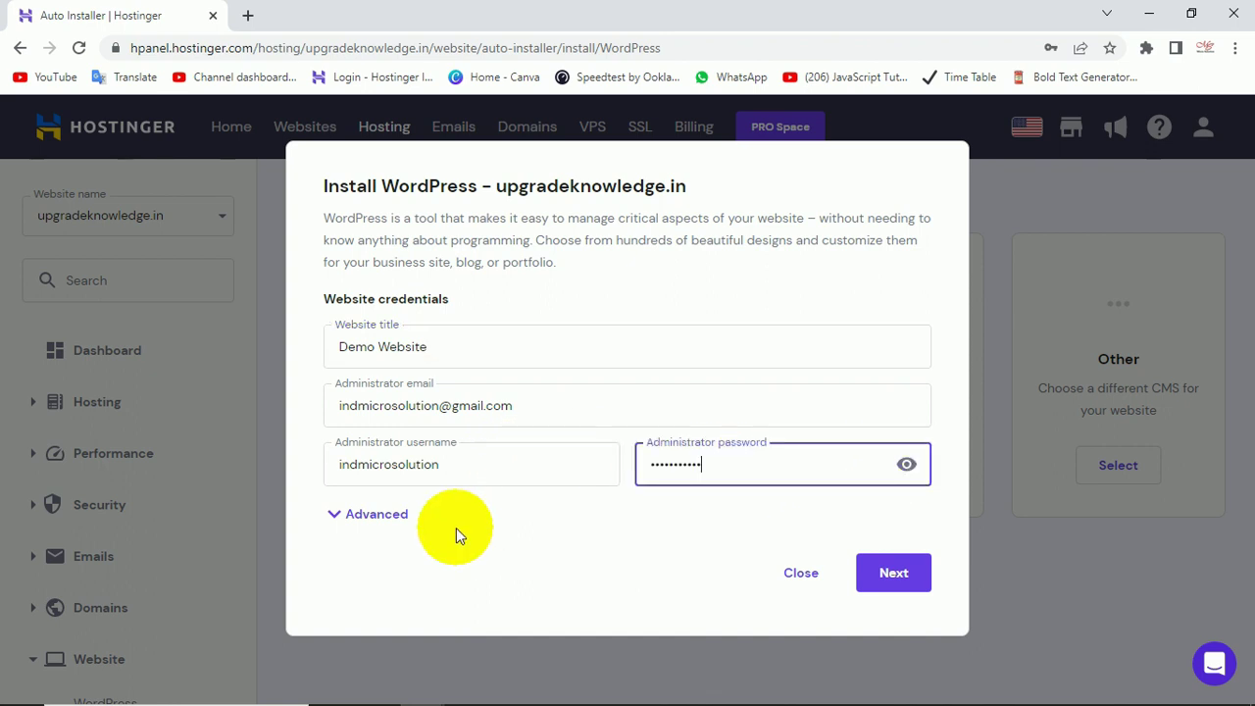
pyautogui.click(386, 512)
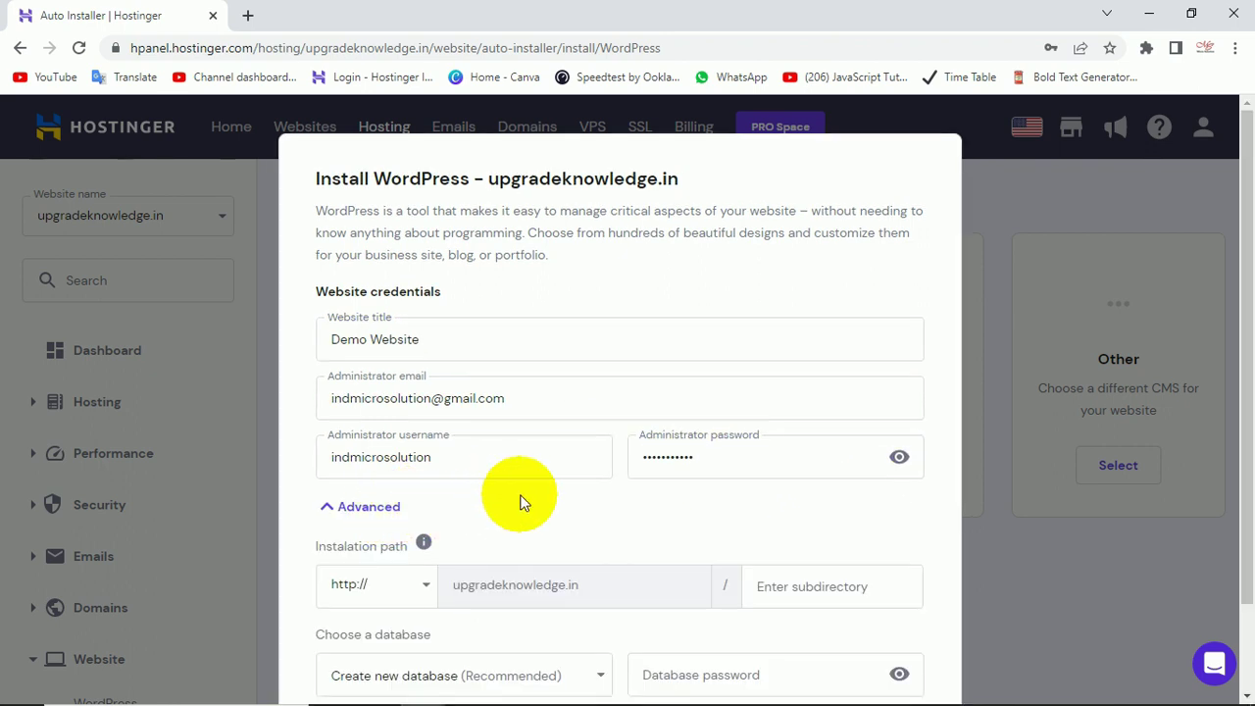
pyautogui.scroll(-1, 572, 510)
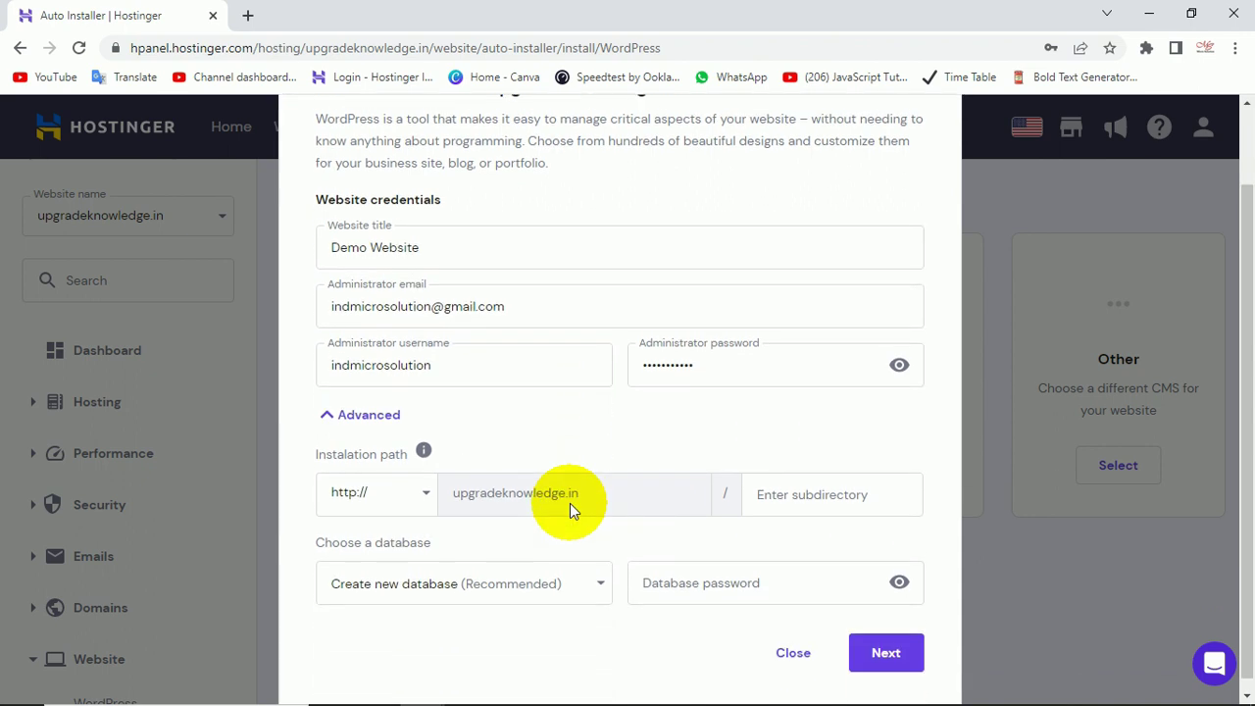
pyautogui.click(422, 498)
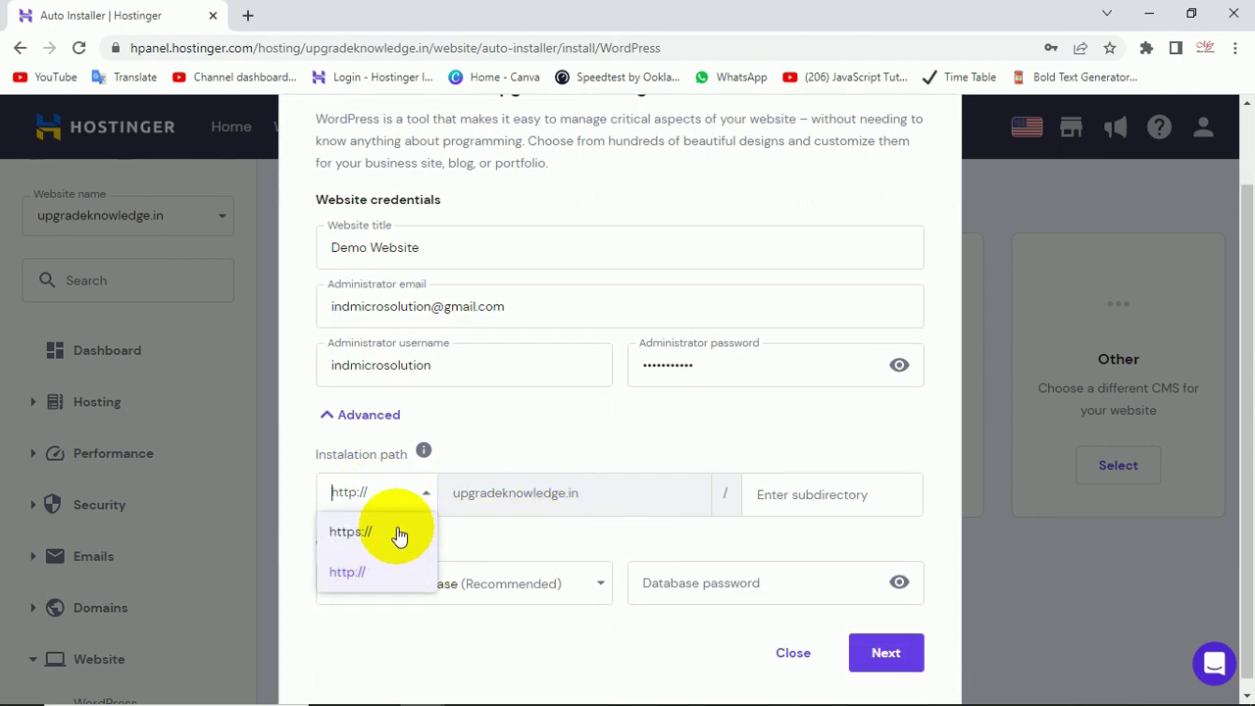
pyautogui.click(398, 532)
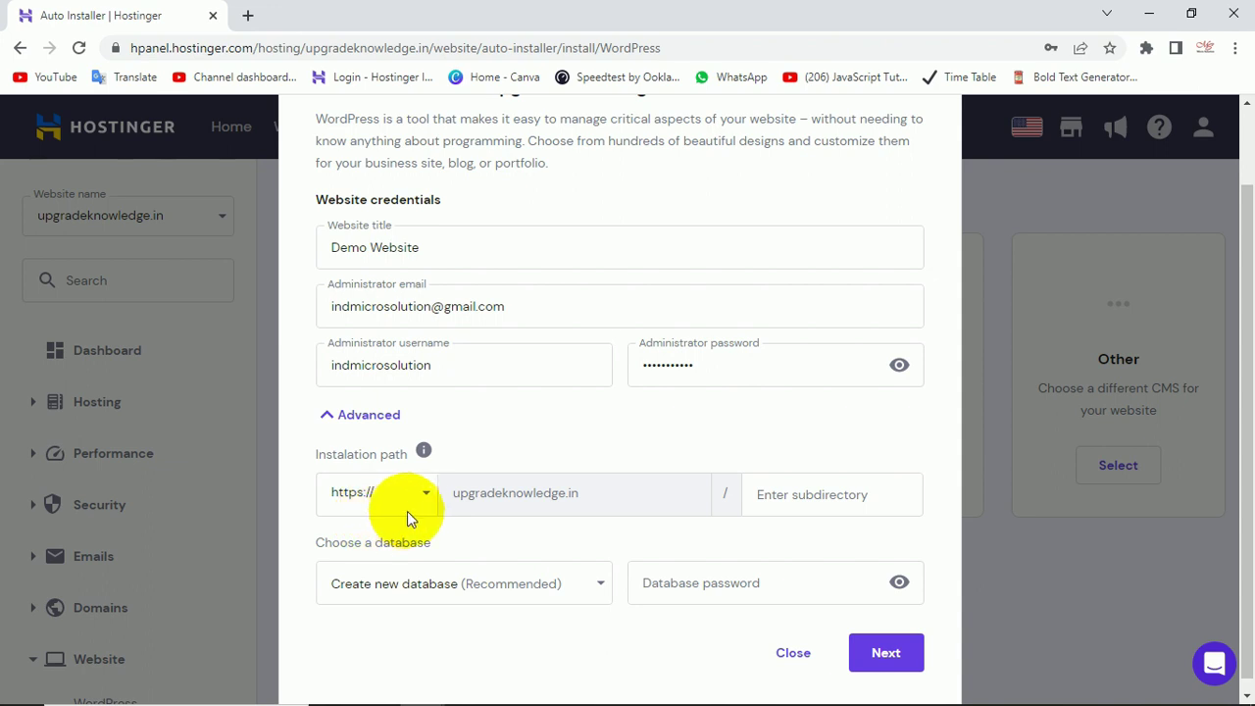
# - Enter the new database's password and install WordPress 6.2 in English with updates only to minor versions
pyautogui.scroll(-1, 543, 481)
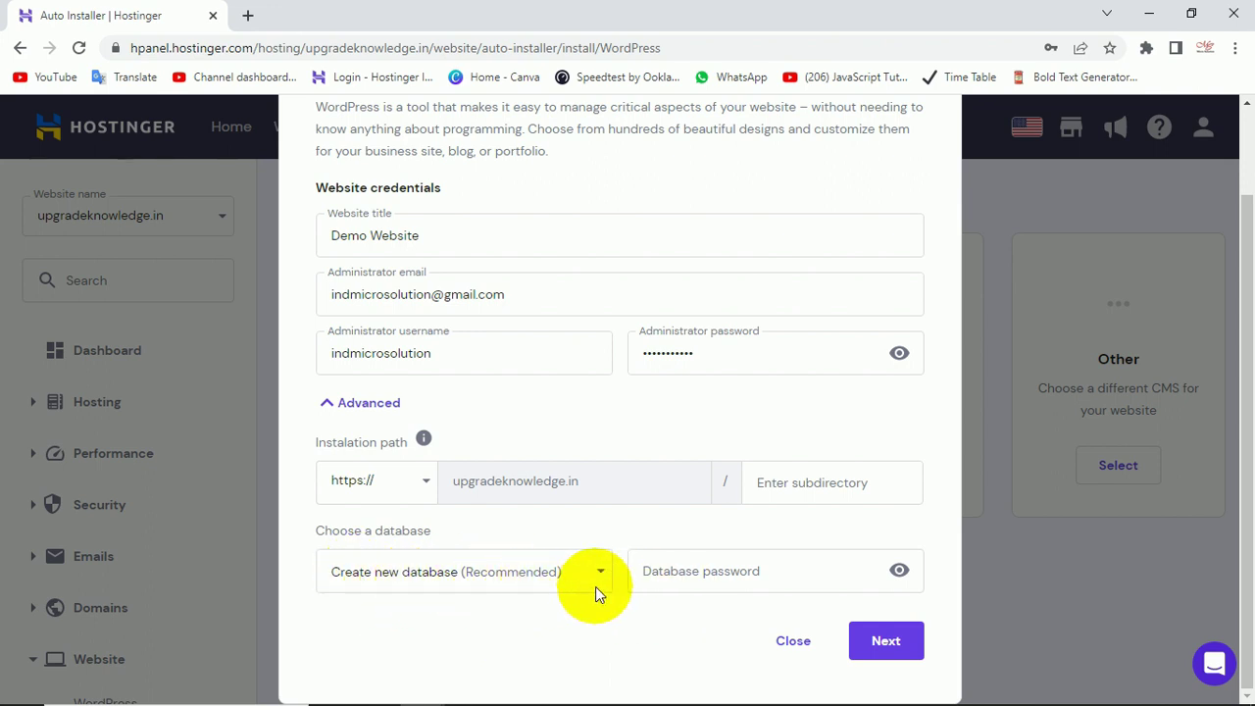
pyautogui.click(682, 583)
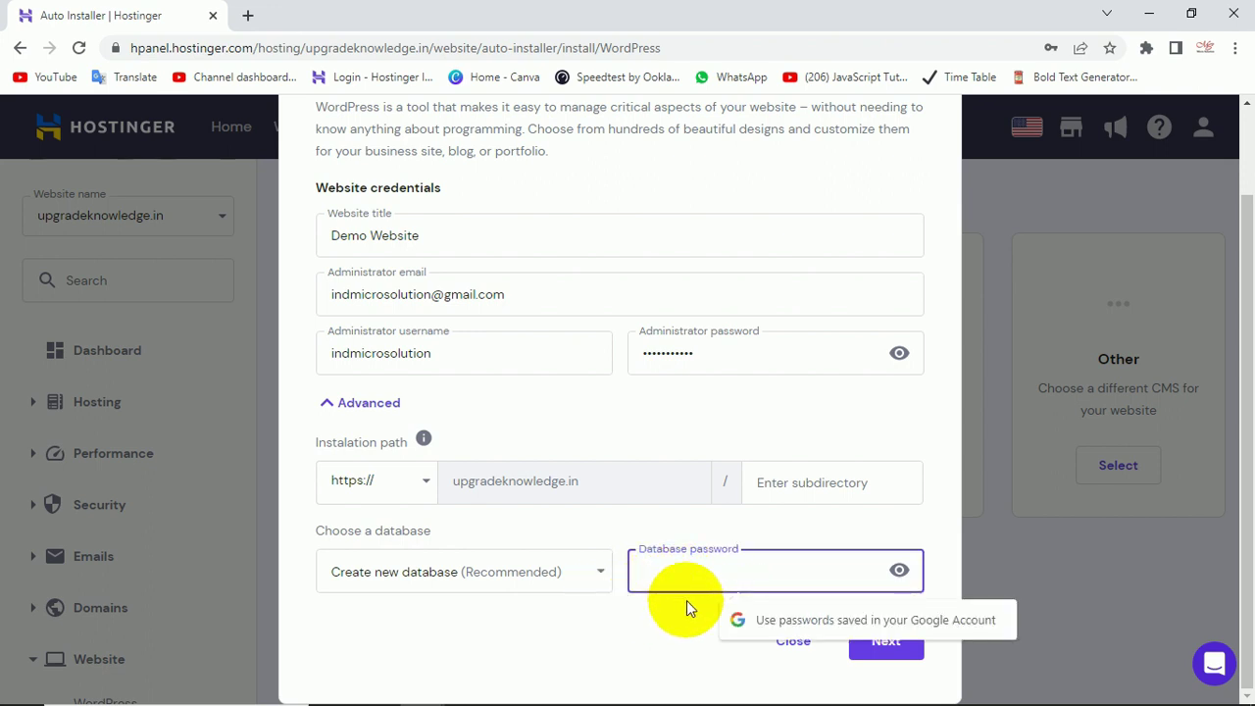
pyautogui.hotkey('ctrl', 'v')
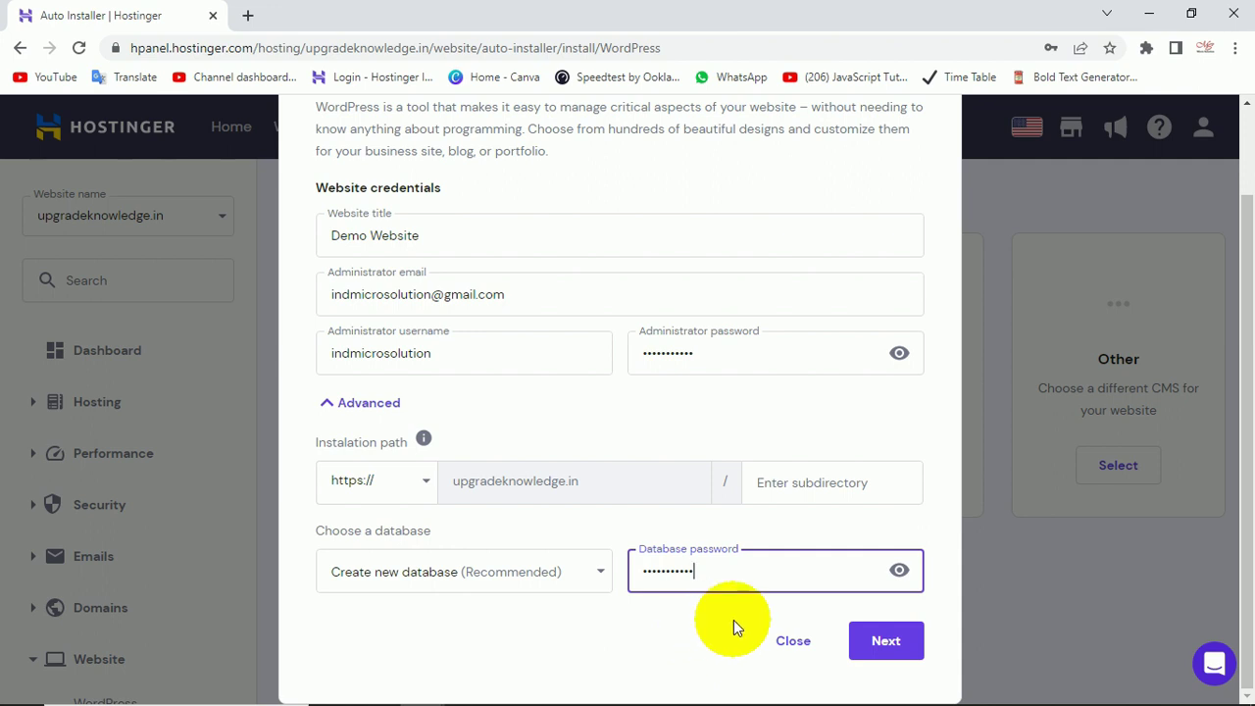
pyautogui.click(903, 652)
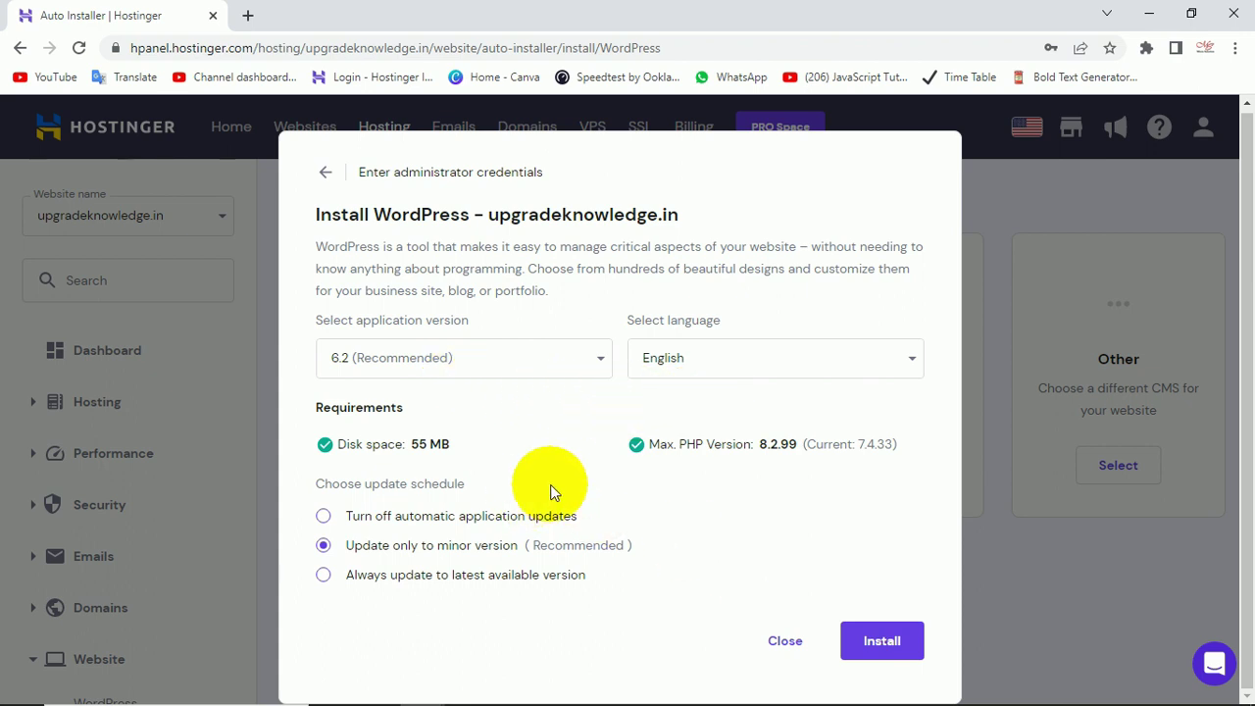
pyautogui.click(886, 643)
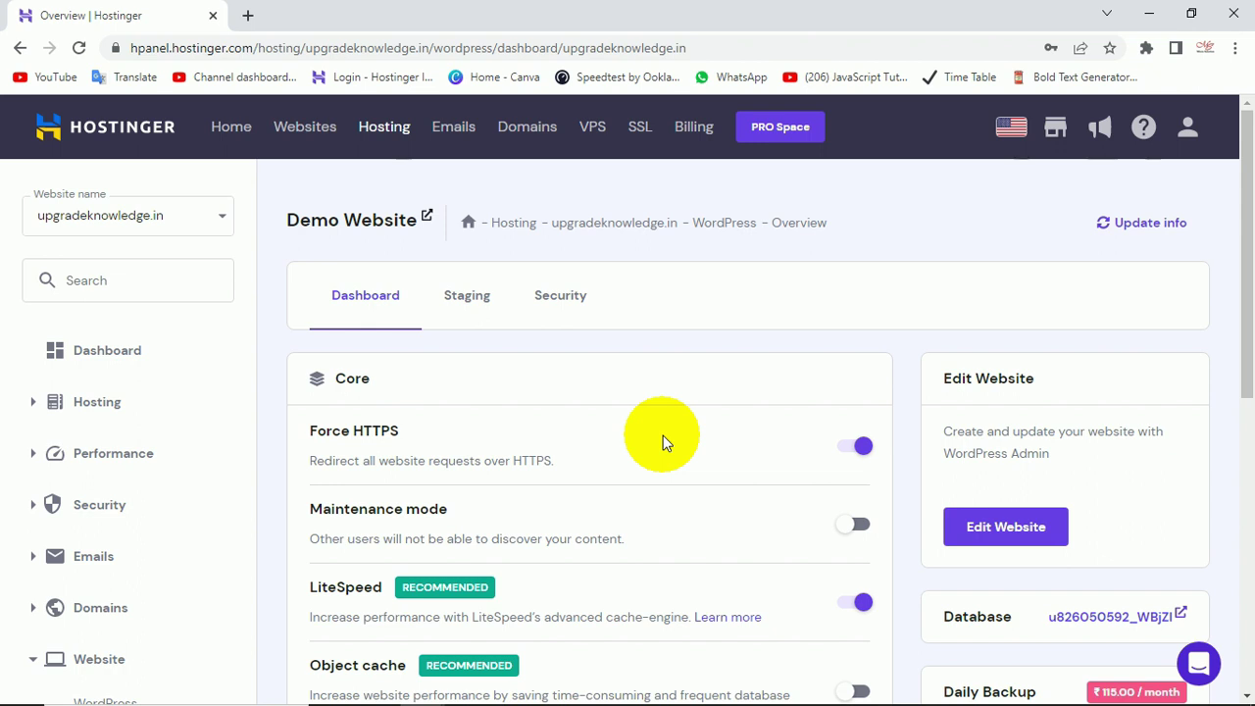
# - Open the new website in WordPress Admin and look over its dashboard
pyautogui.scroll(-1, 667, 441)
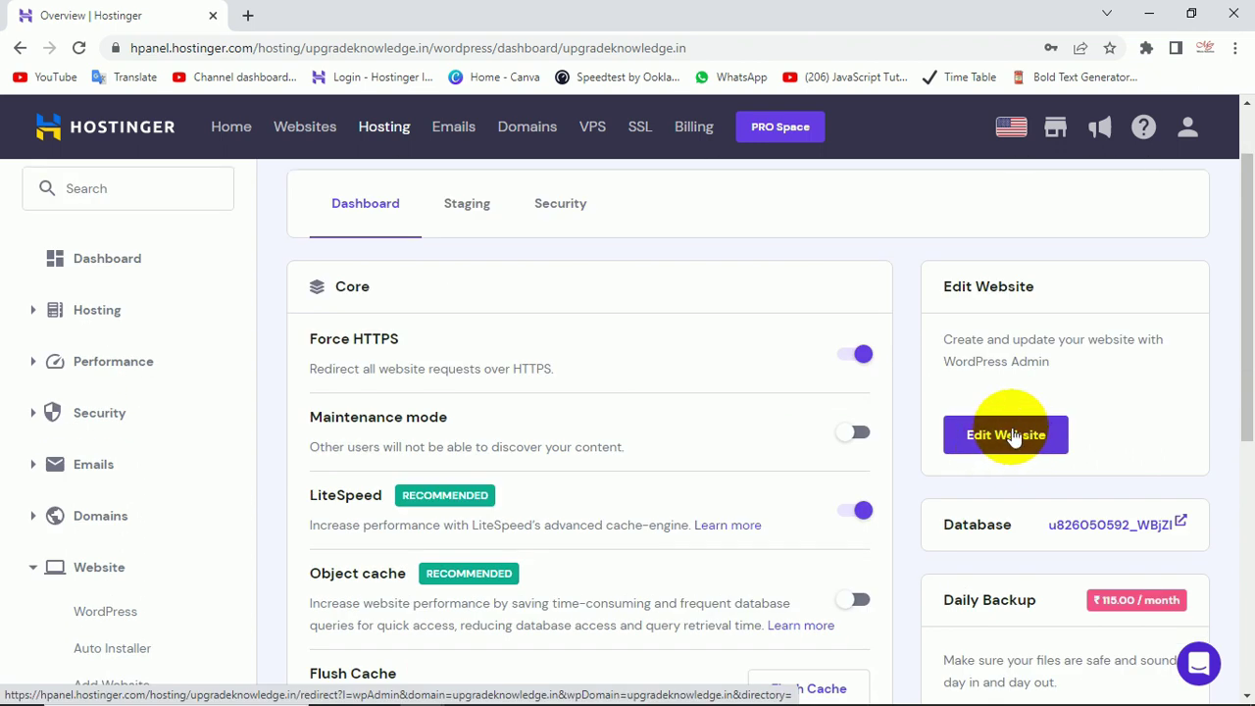
pyautogui.click(1013, 437)
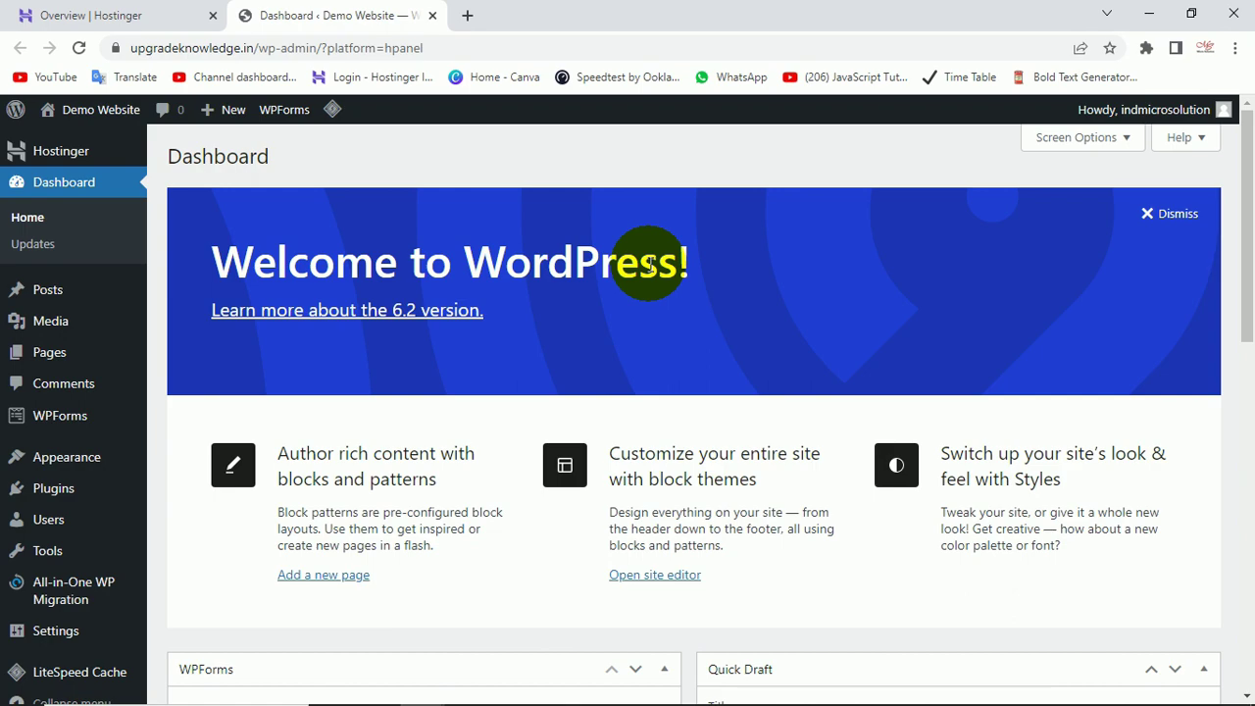
pyautogui.scroll(-7, 649, 265)
pyautogui.scroll(7, 649, 265)
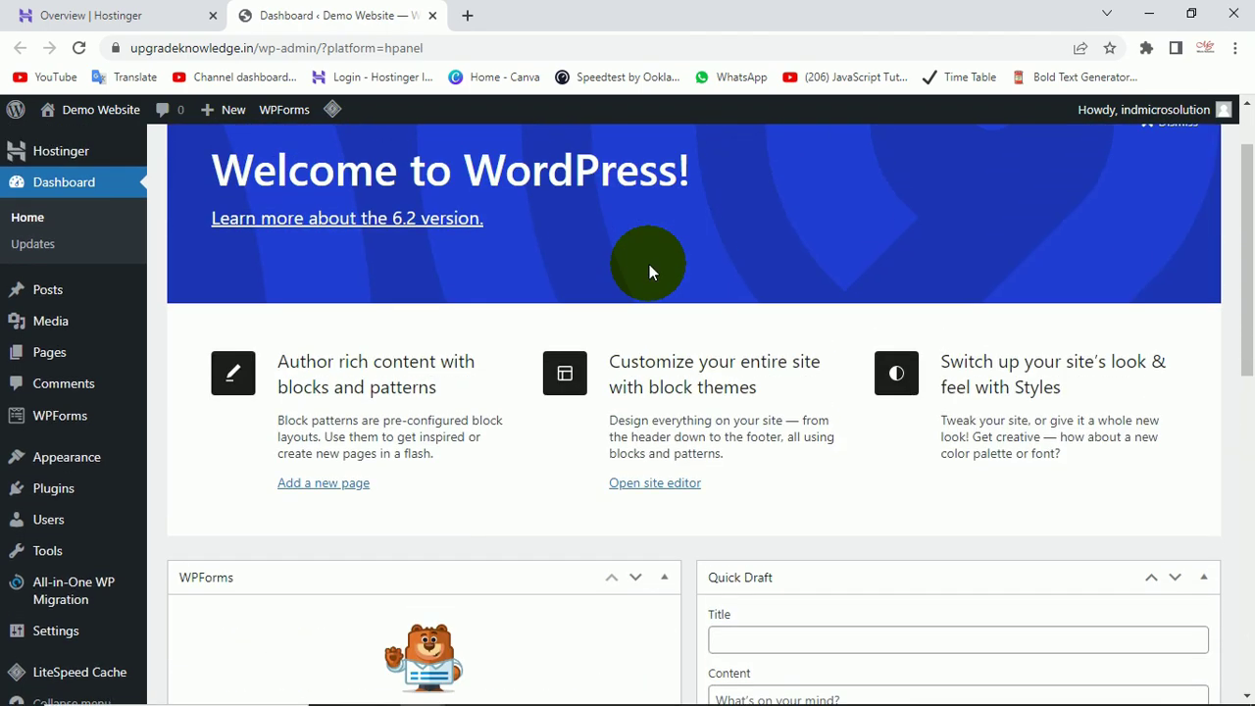